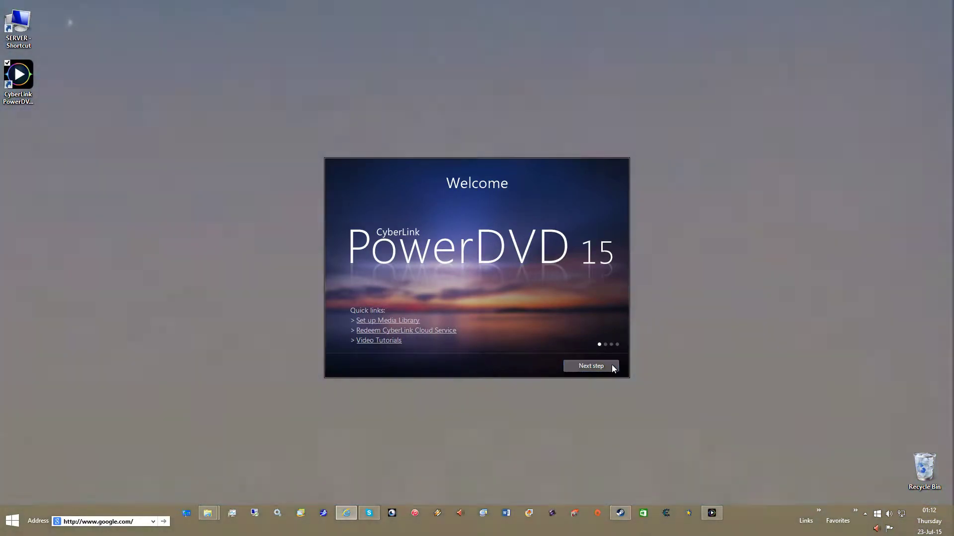
Go through the PowerDVD 15 welcome wizard, decline the Product Improvement Program and confirm.
left_click(612, 364)
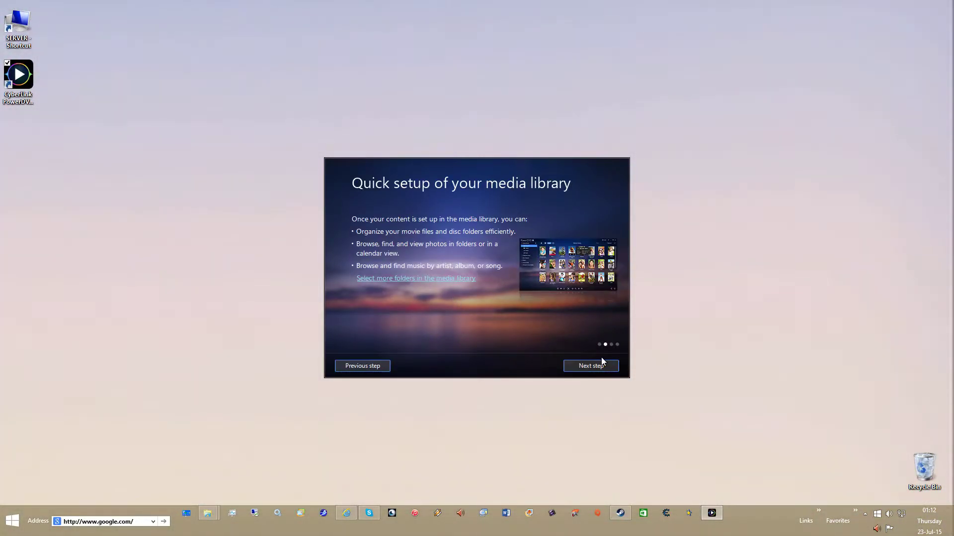
left_click(602, 364)
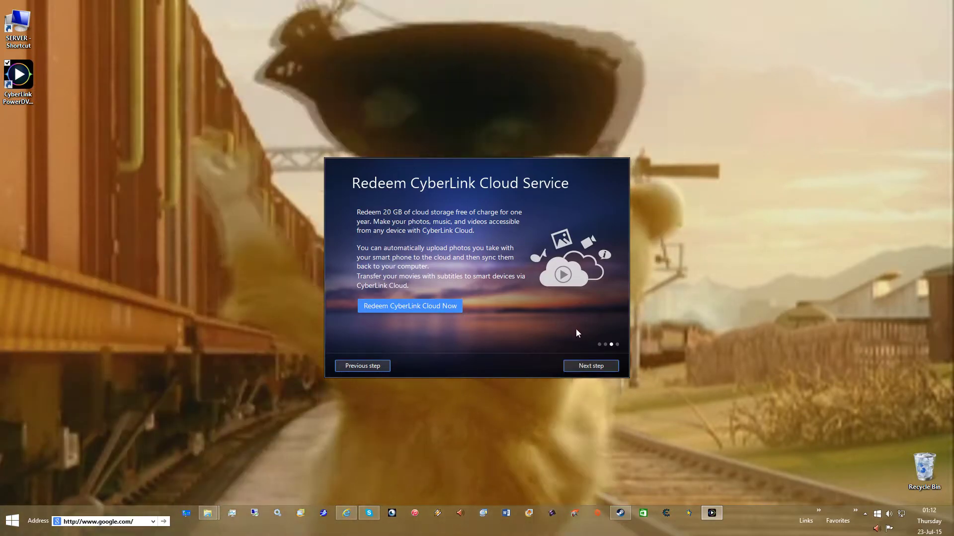
left_click(601, 366)
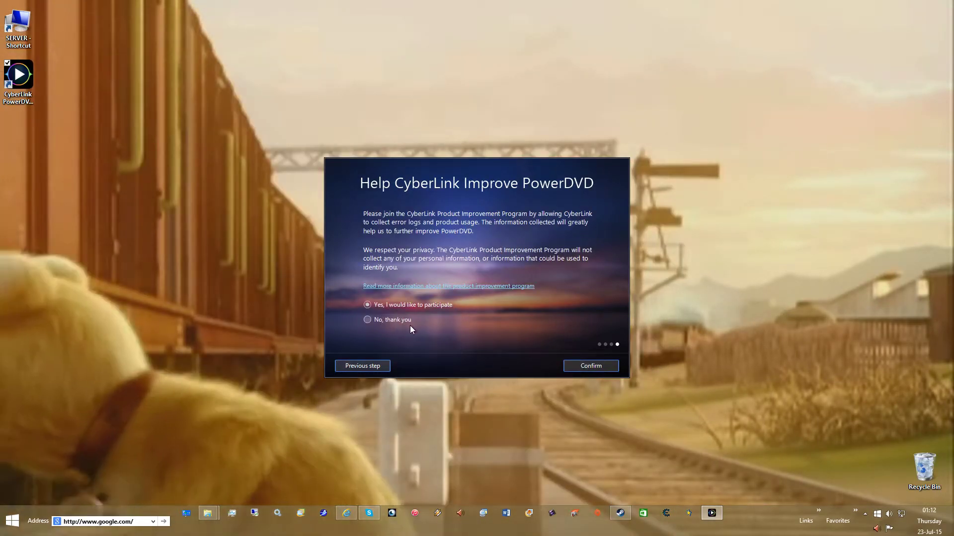
left_click(398, 317)
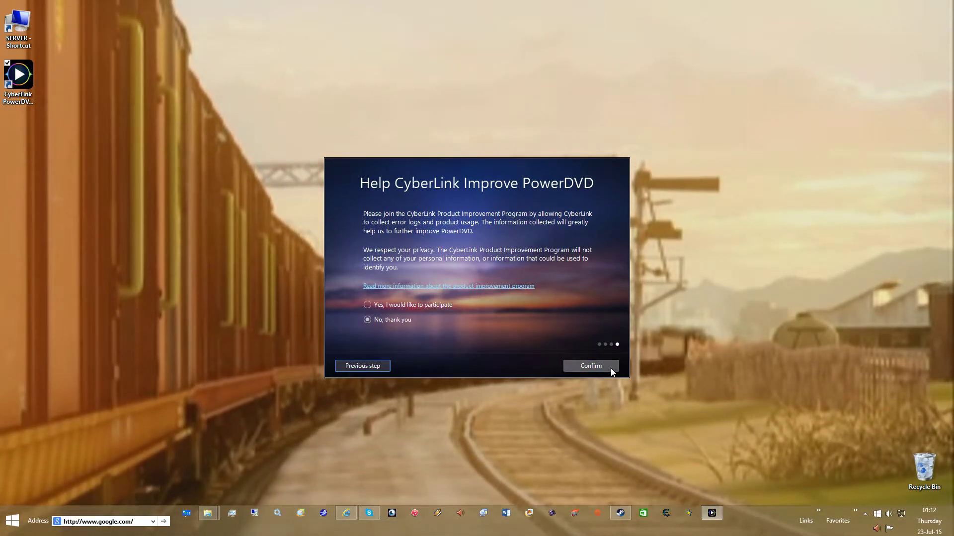
left_click(611, 369)
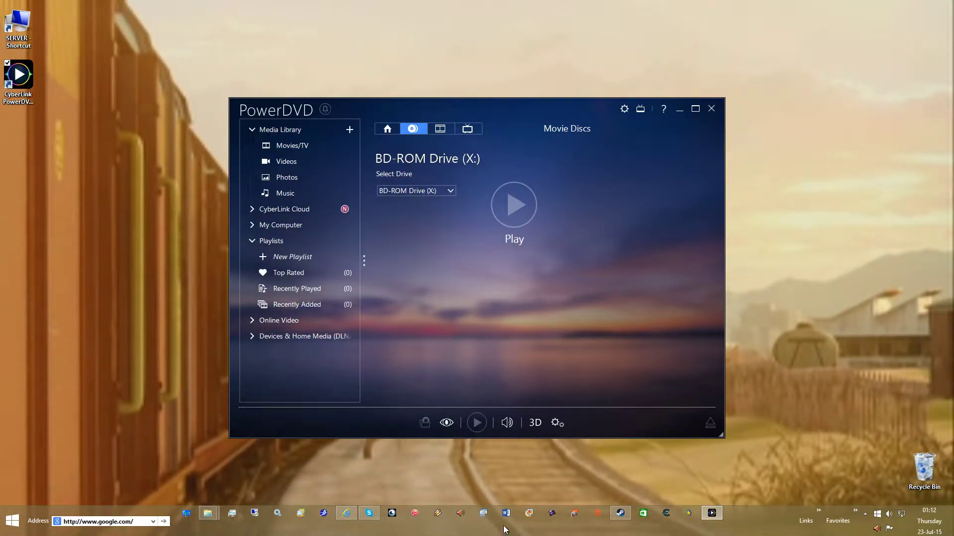
Open Task Manager and sort its detailed process list by description.
right_click(556, 529)
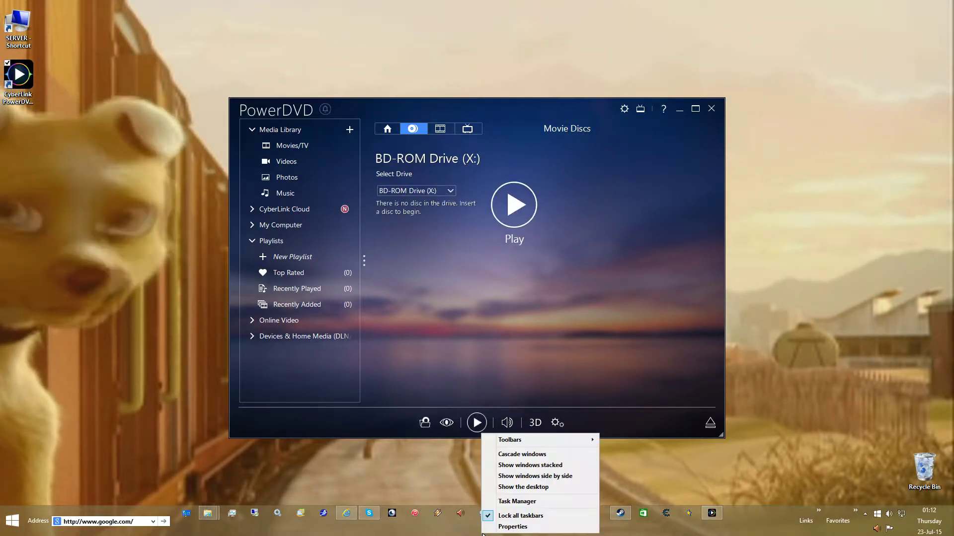
left_click(579, 502)
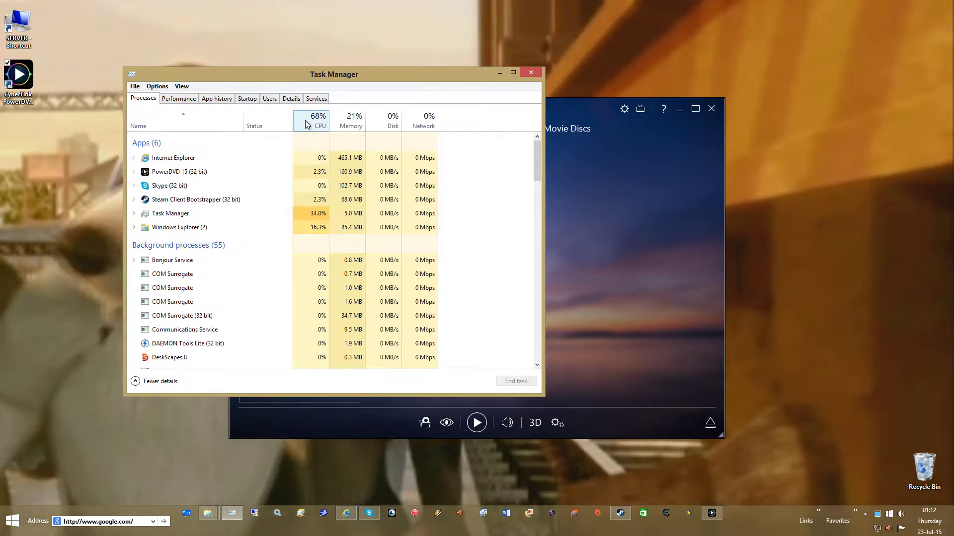
left_click(291, 101)
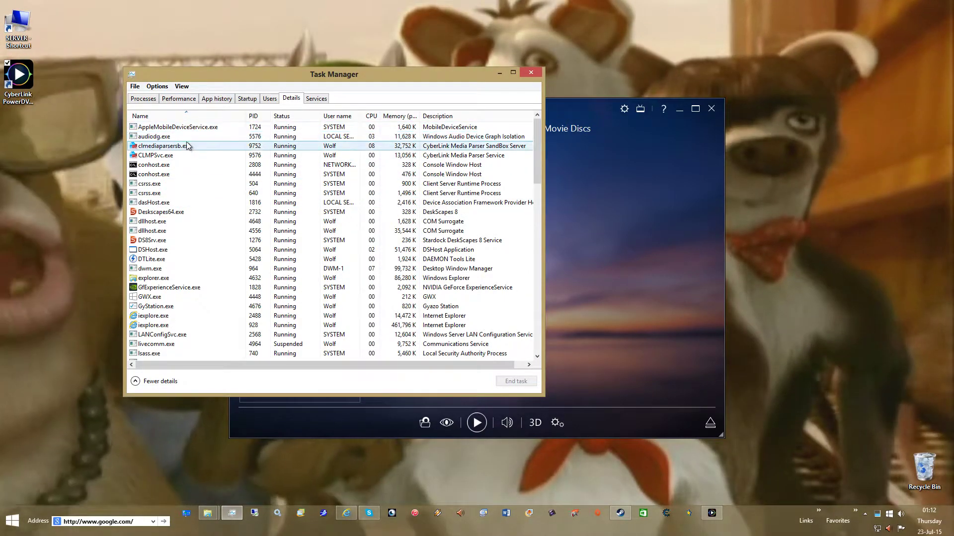
left_click(474, 117)
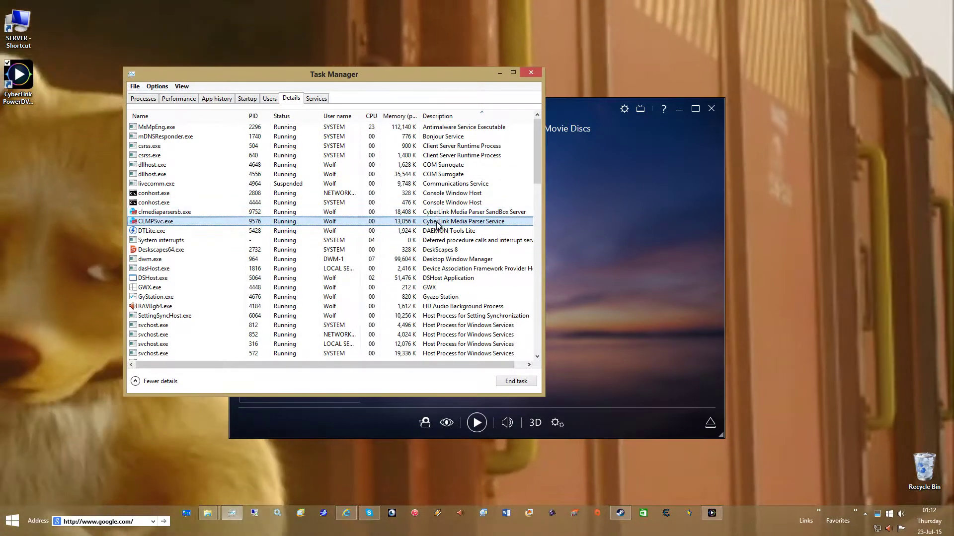
Find the PowerDVD processes in the detailed process list, and close the PowerDVD player.
scroll(436, 225, "down", 11)
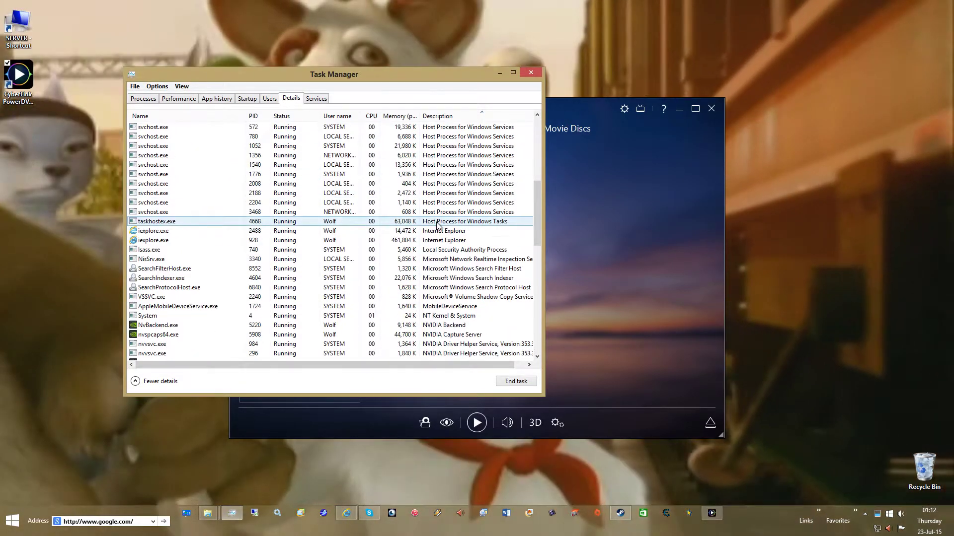
scroll(437, 225, "down", 4)
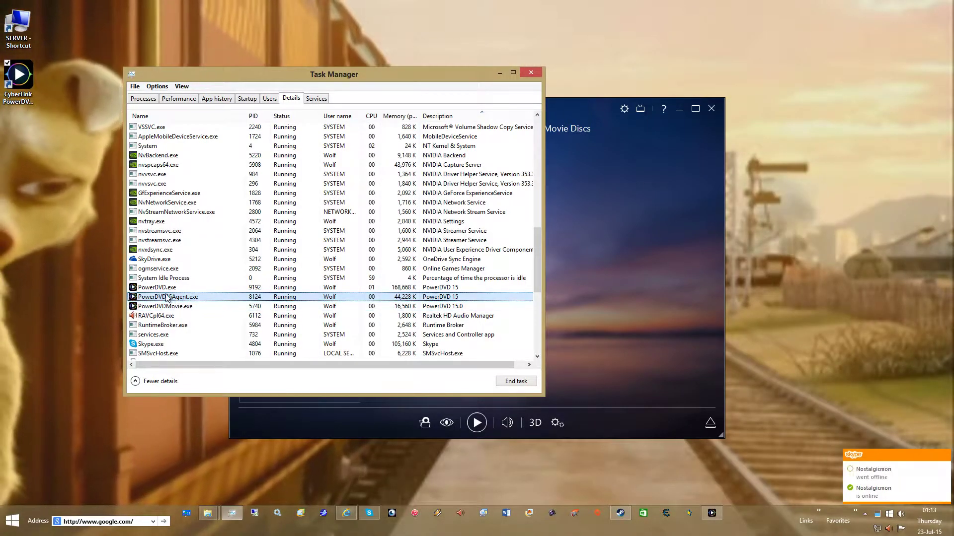
left_click(651, 290)
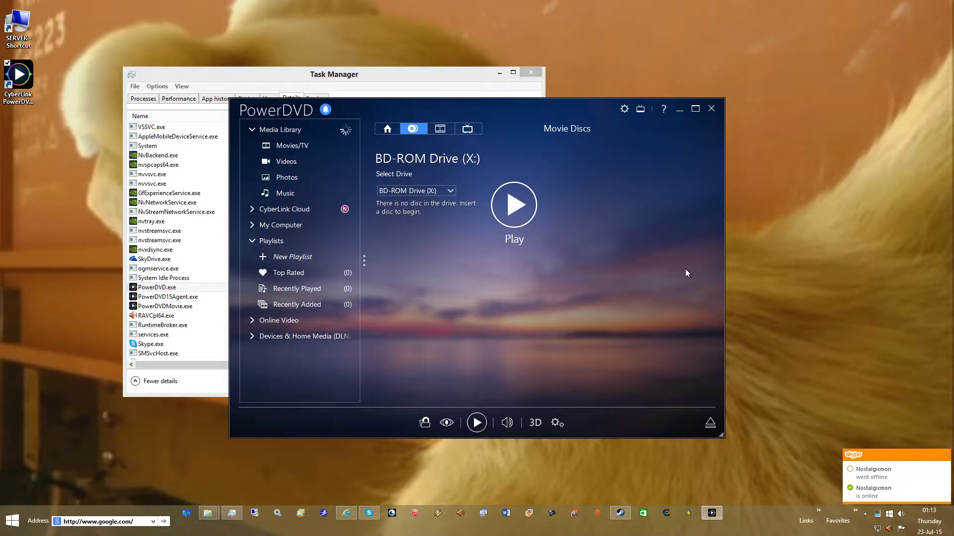
left_click(709, 108)
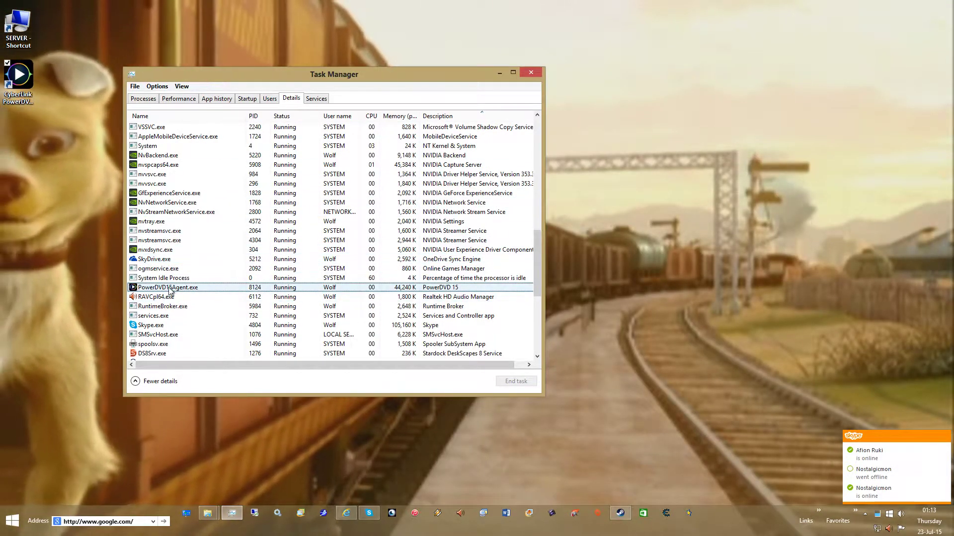
End the CyberLink Media Parser SandBox Server process, clmediaparsersb.exe.
scroll(222, 223, "up", 15)
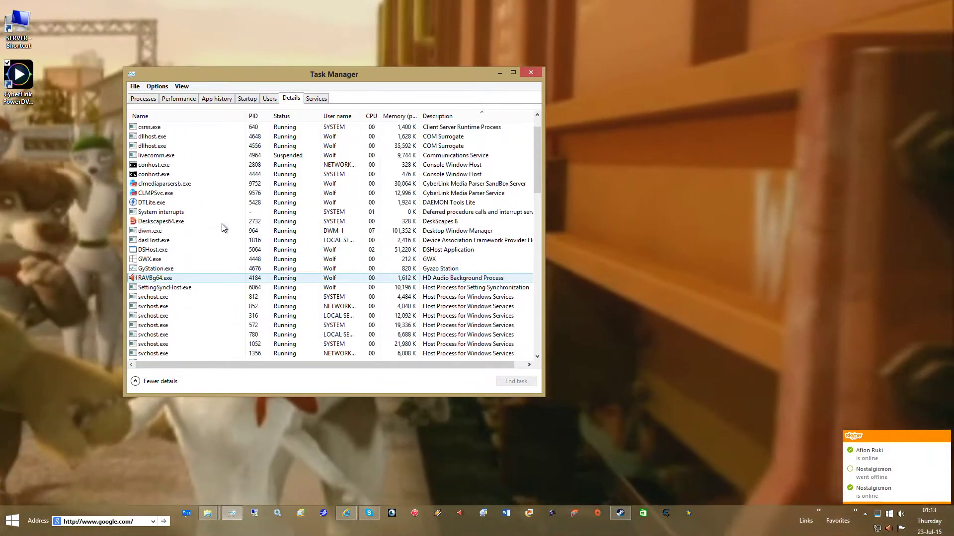
left_click(182, 185)
left_click(289, 232)
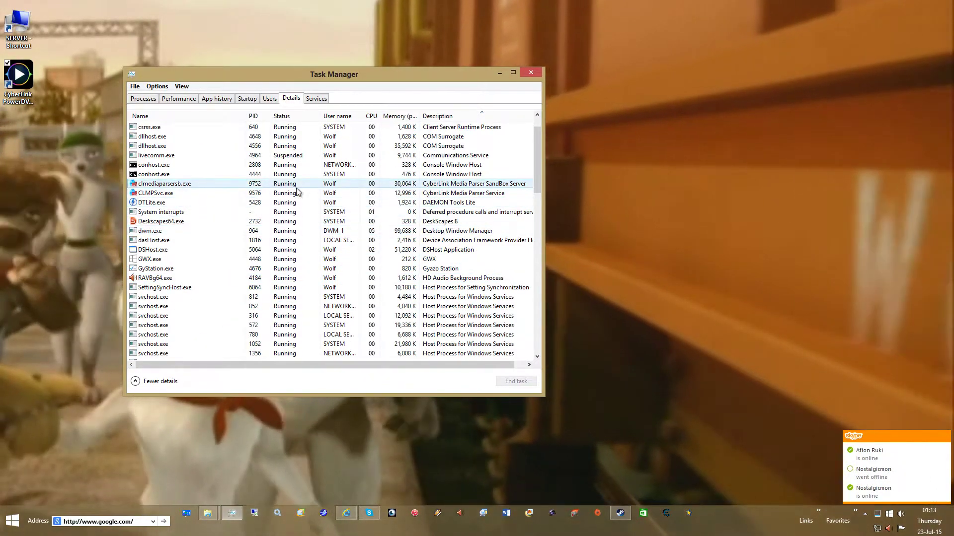
left_click(299, 186)
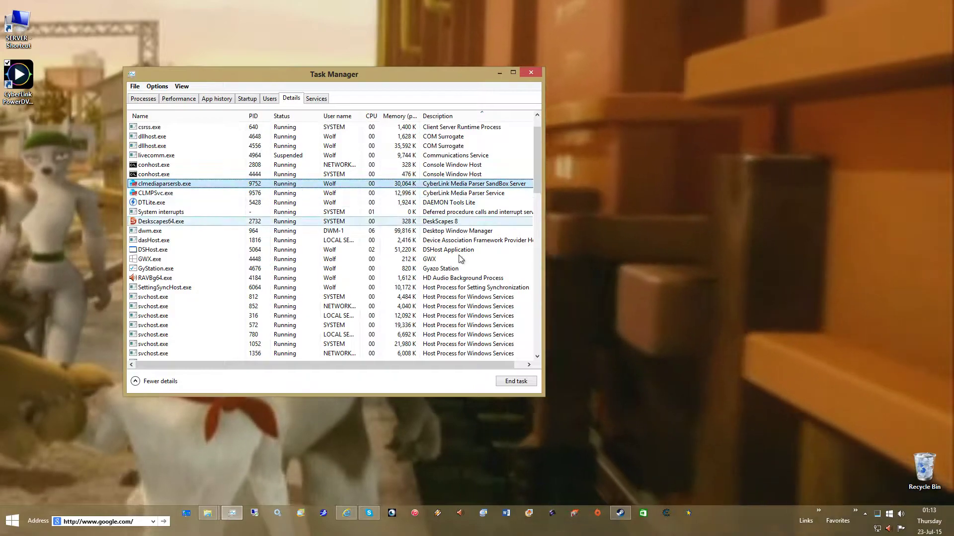
left_click(517, 383)
left_click(493, 272)
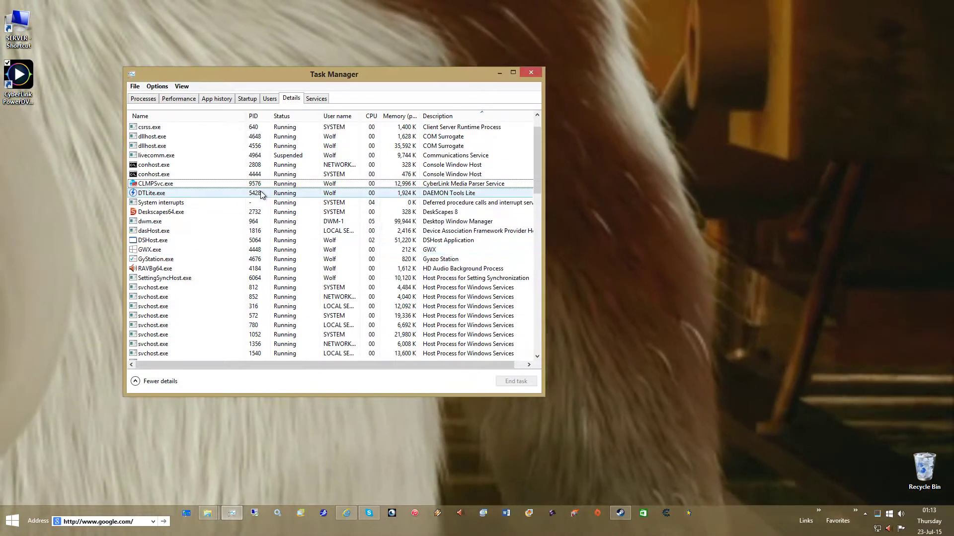
End the CyberLink Media Parser Service process, CLMPSvc.exe.
left_click(261, 185)
left_click(516, 382)
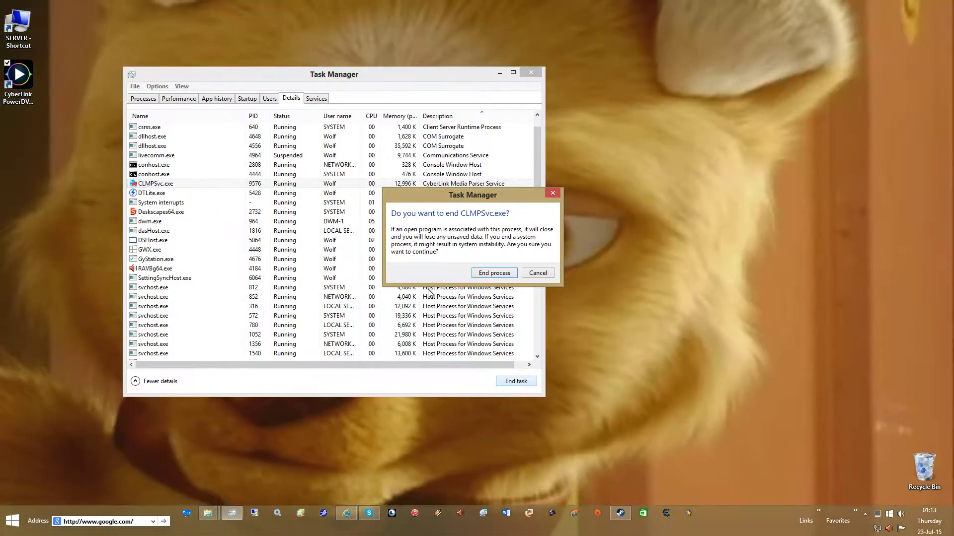
left_click(492, 273)
End the PowerDVD15Agent.exe process and close Task Manager.
scroll(393, 223, "down", 6)
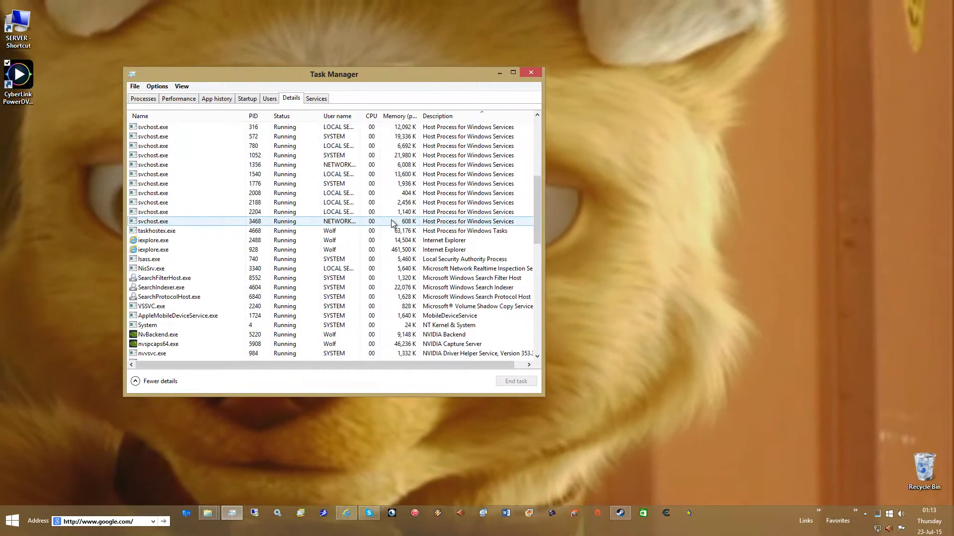
scroll(392, 223, "down", 6)
left_click(167, 298)
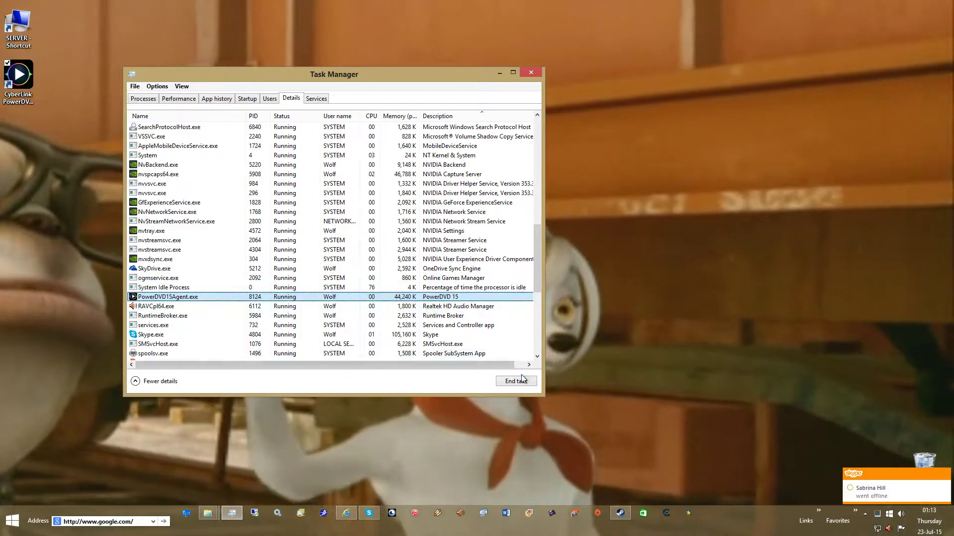
left_click(523, 383)
left_click(494, 273)
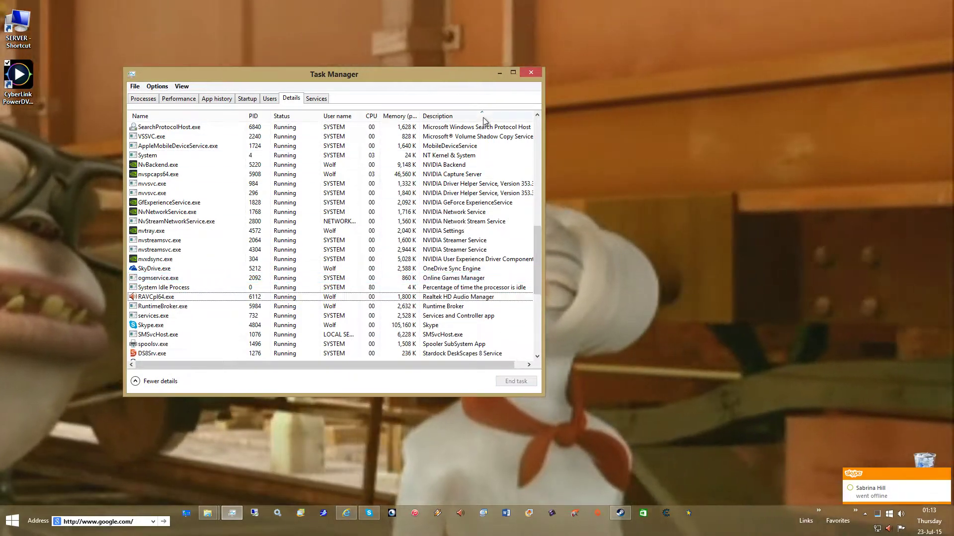
left_click(531, 73)
Run msconfig to start System Configuration and open the startup items in Task Manager from it.
key("super")
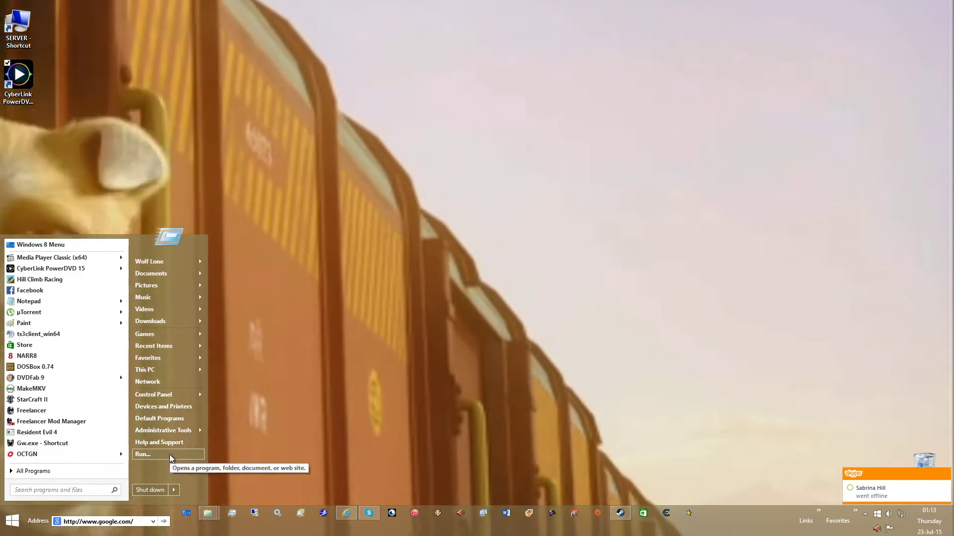
left_click(169, 455)
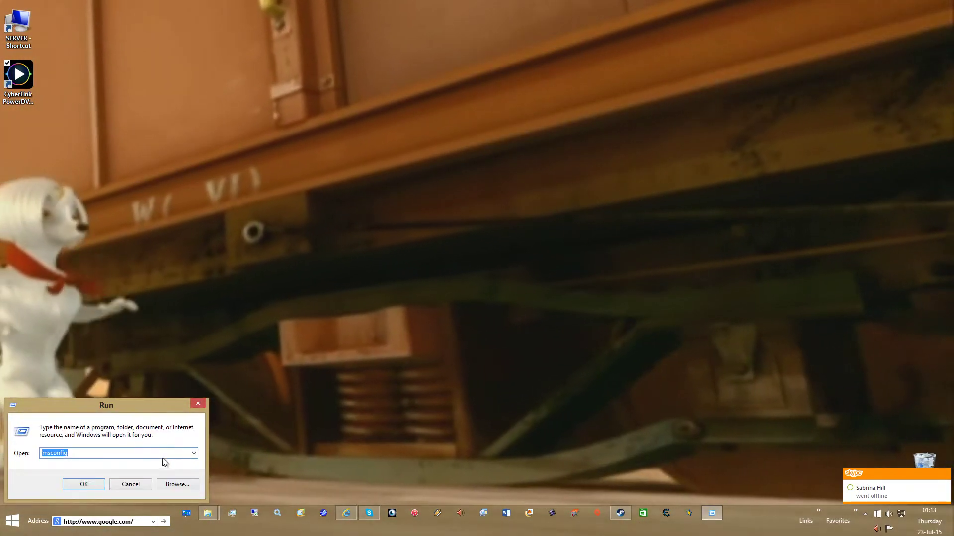
left_click(89, 483)
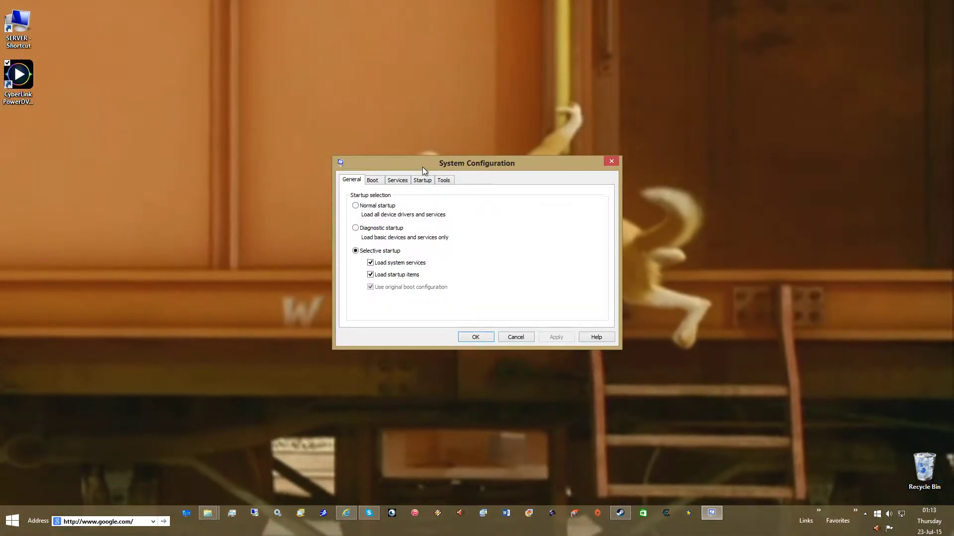
left_click(428, 179)
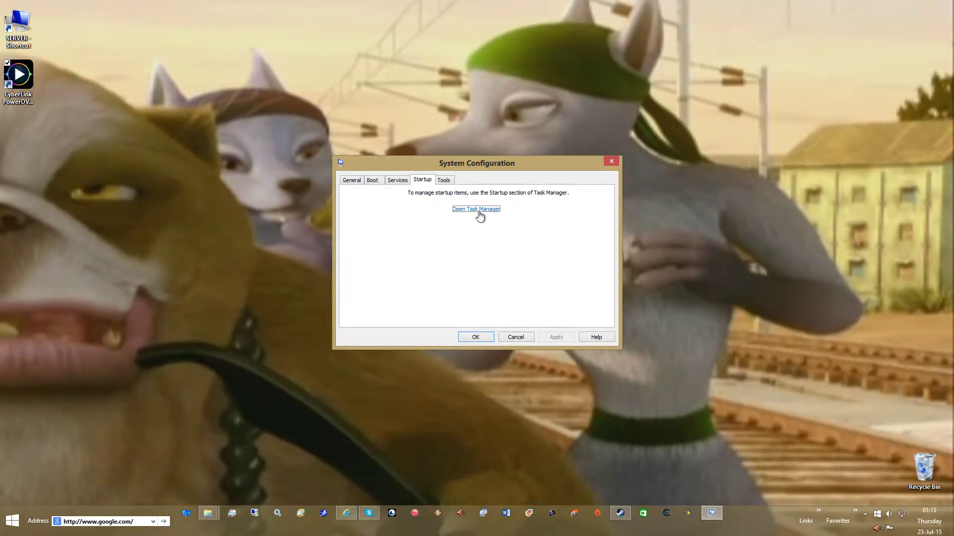
left_click(477, 209)
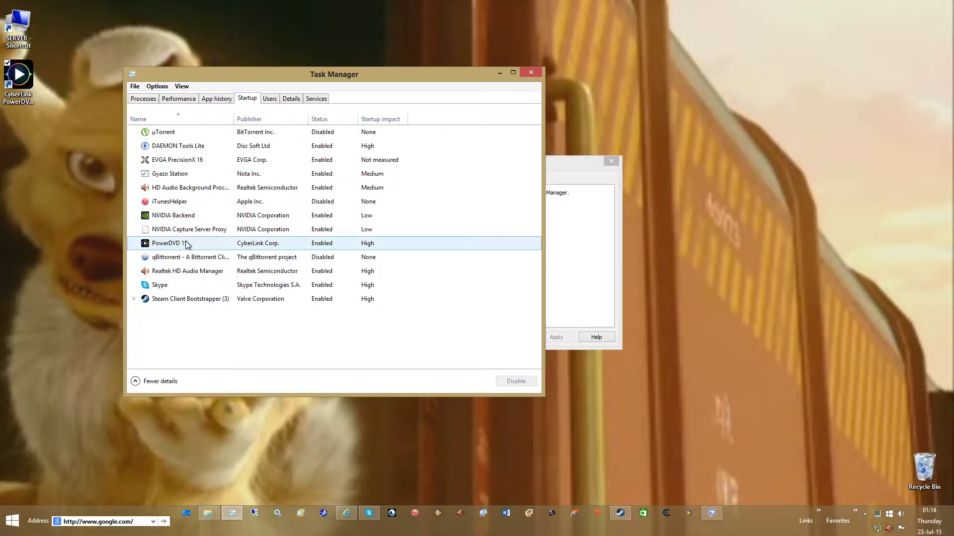
Disable PowerDVD 15 as a startup item, and close Task Manager and System Configuration.
left_click(186, 243)
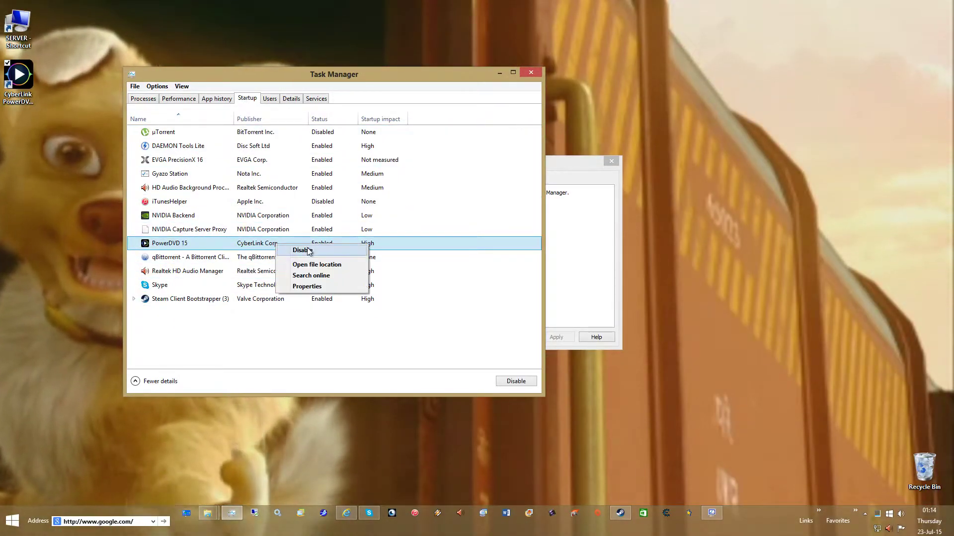
right_click(272, 243)
left_click(296, 250)
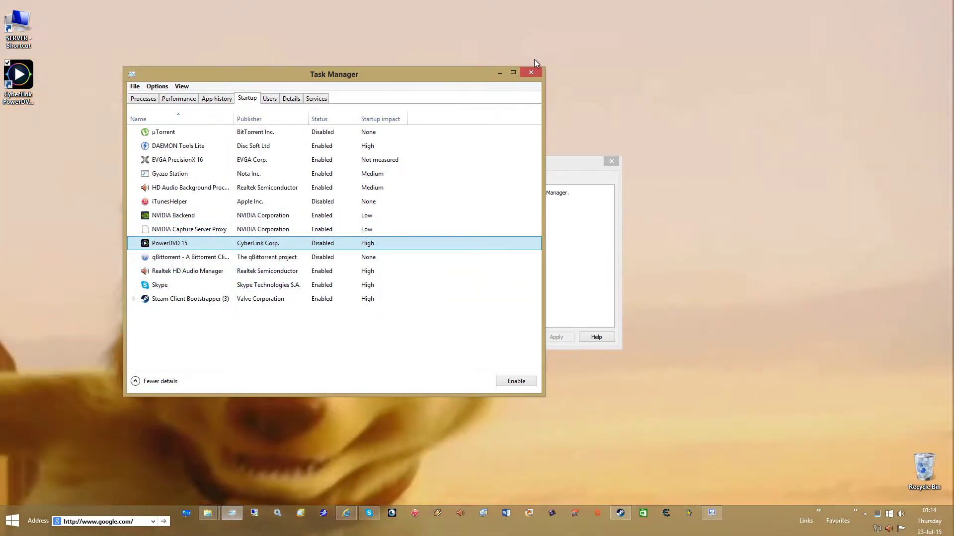
left_click(532, 71)
left_click(616, 161)
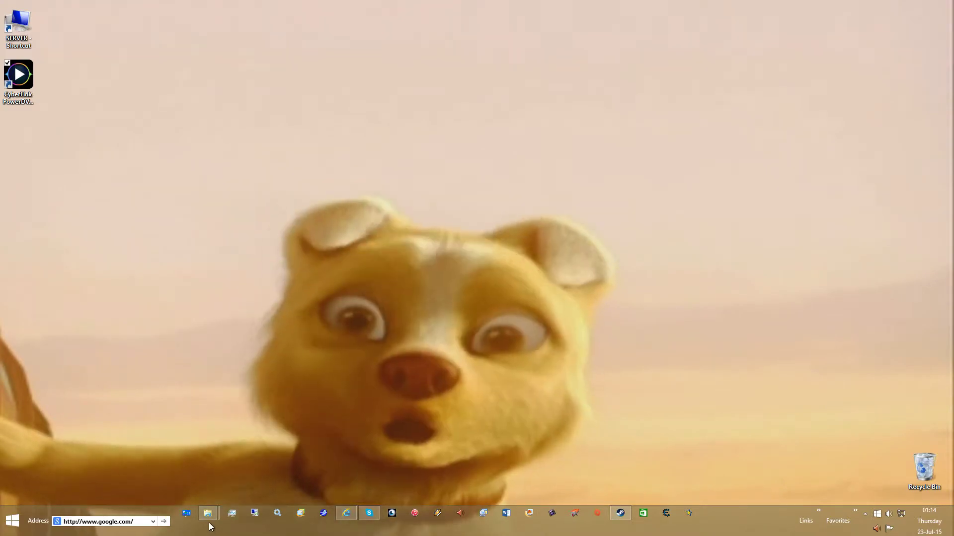
Close the CyberLink PowerDVD Ultra folder window, and maximize the PowerDVD15 program folder window with its full path shown.
mouse_move(209, 521)
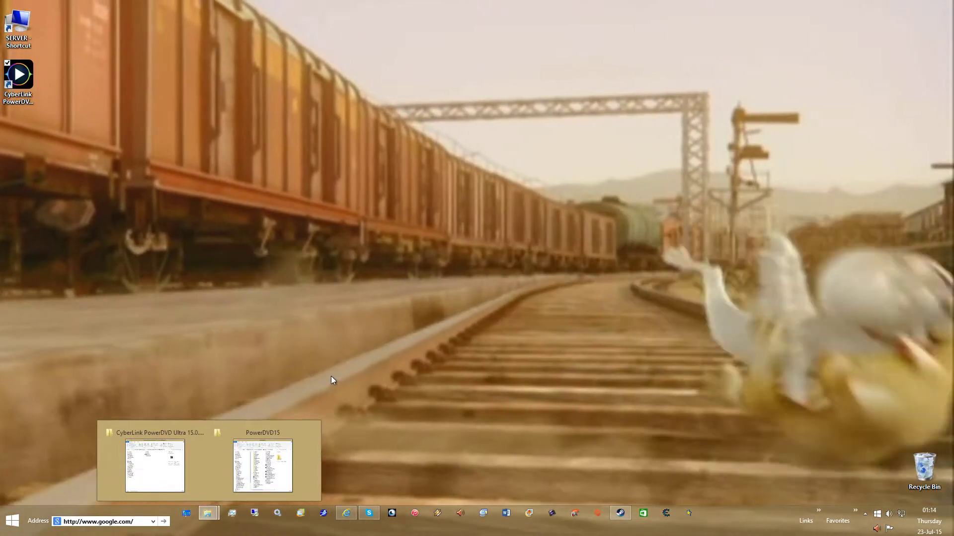
left_click(203, 430)
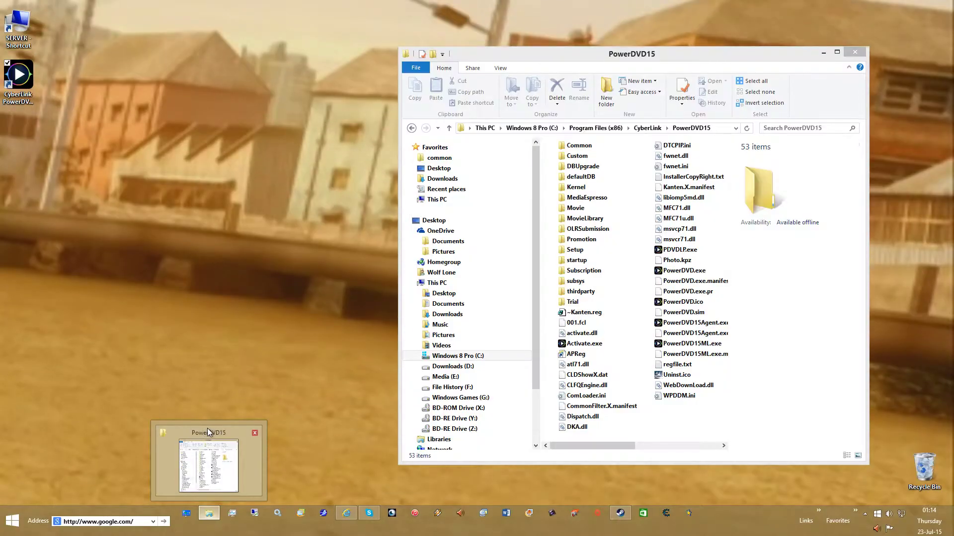
left_click(208, 428)
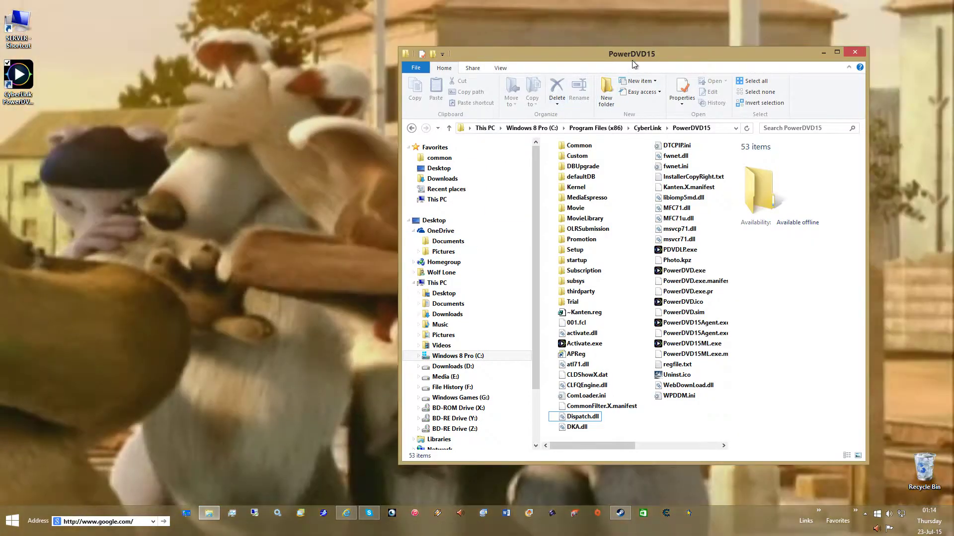
double_click(632, 59)
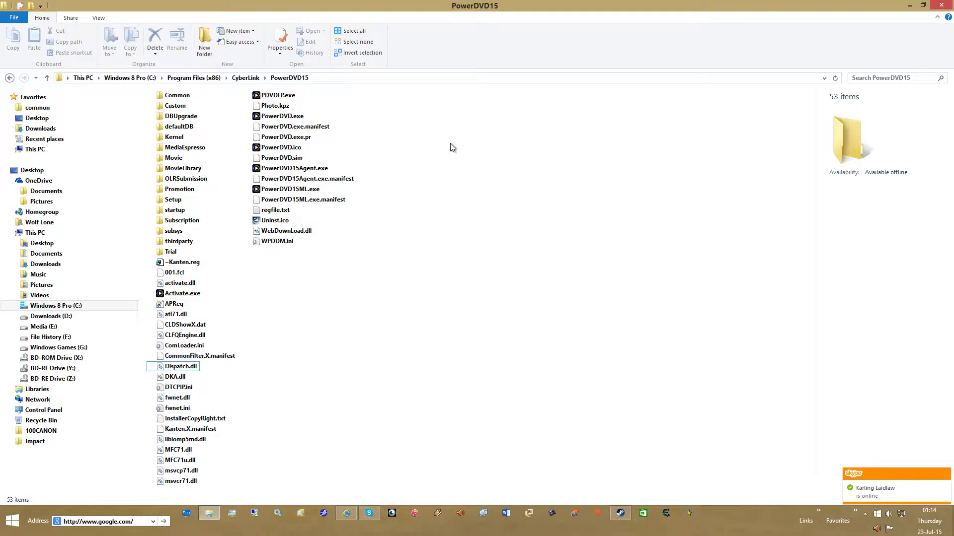
left_click(325, 77)
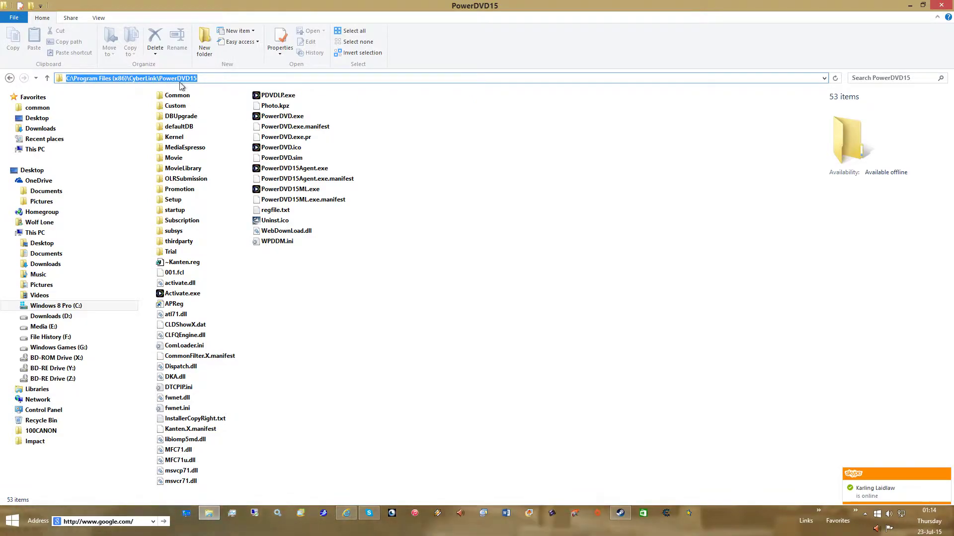
Rename PowerDVD15Agent.exe to PowerDVD15Agent.exe.bak and accept the file extension change.
right_click(323, 172)
left_click(392, 372)
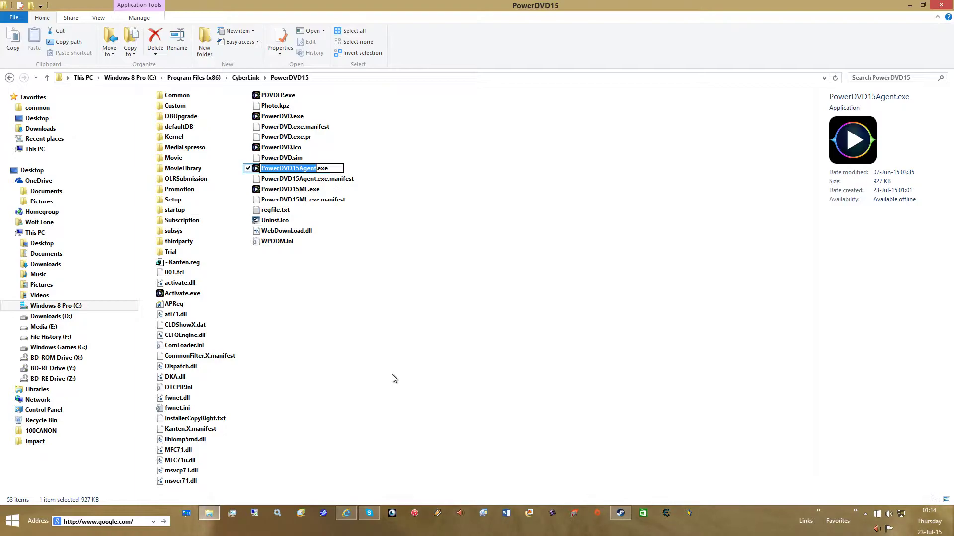
key("End")
type(".bak")
key("Return")
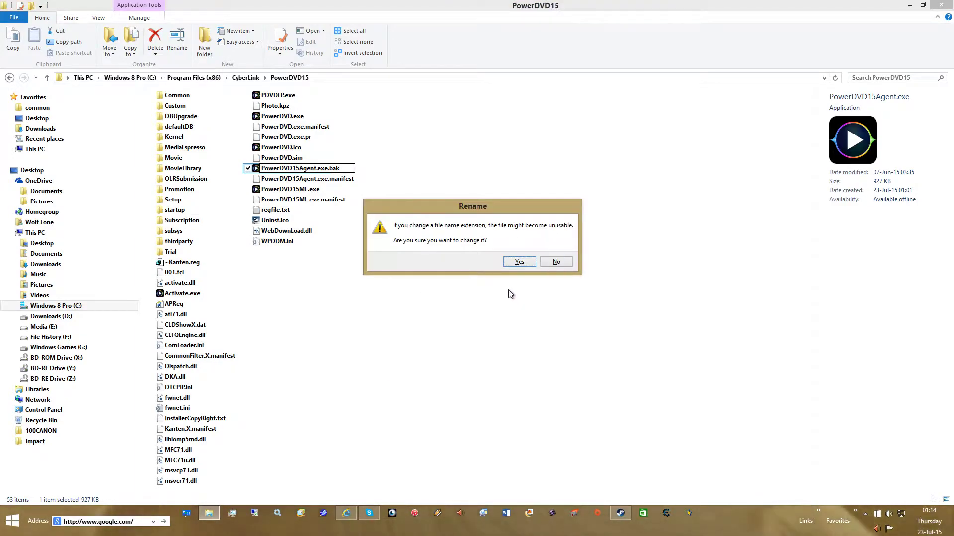
left_click(522, 264)
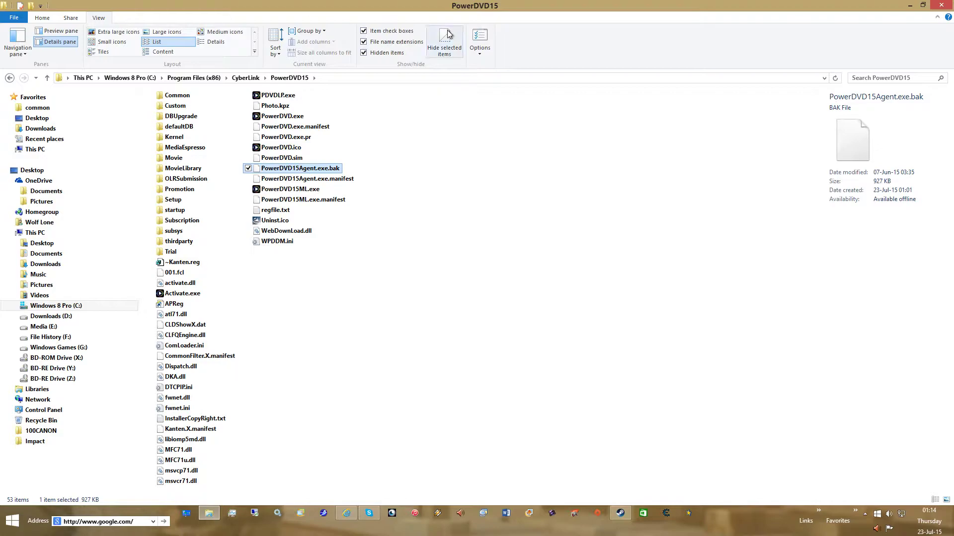
Check the folder window's hidden items, file name extensions and navigation pane display options, and return to the desktop.
left_click(364, 51)
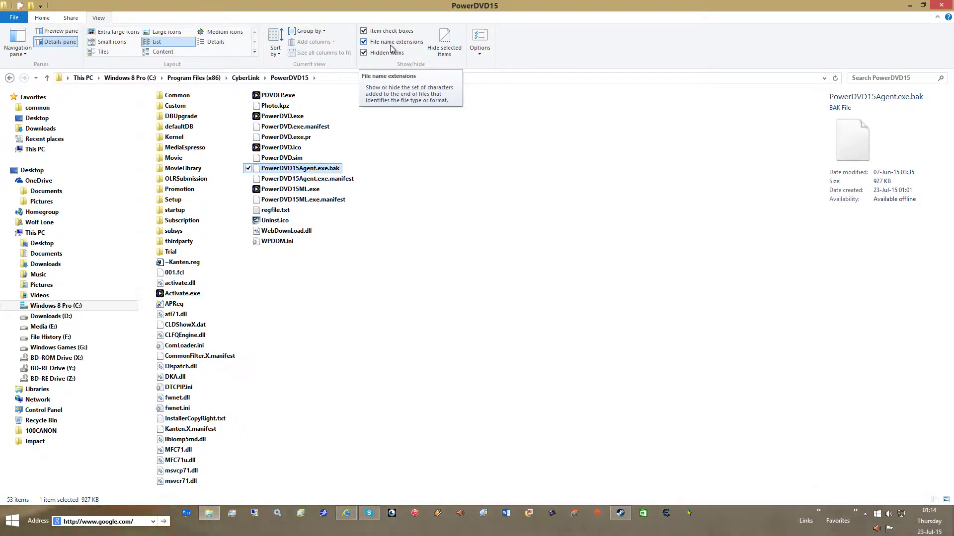
left_click(25, 51)
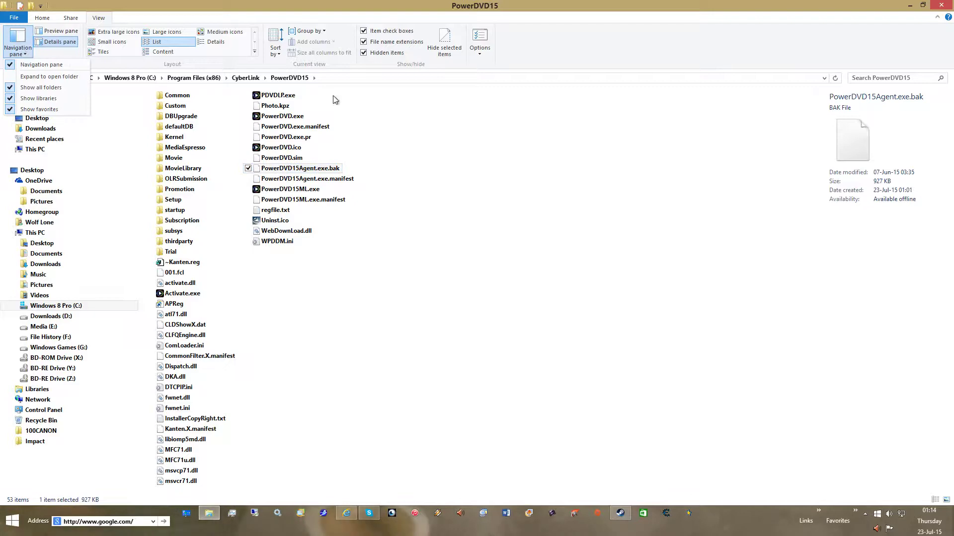
key("Escape")
key("super+d")
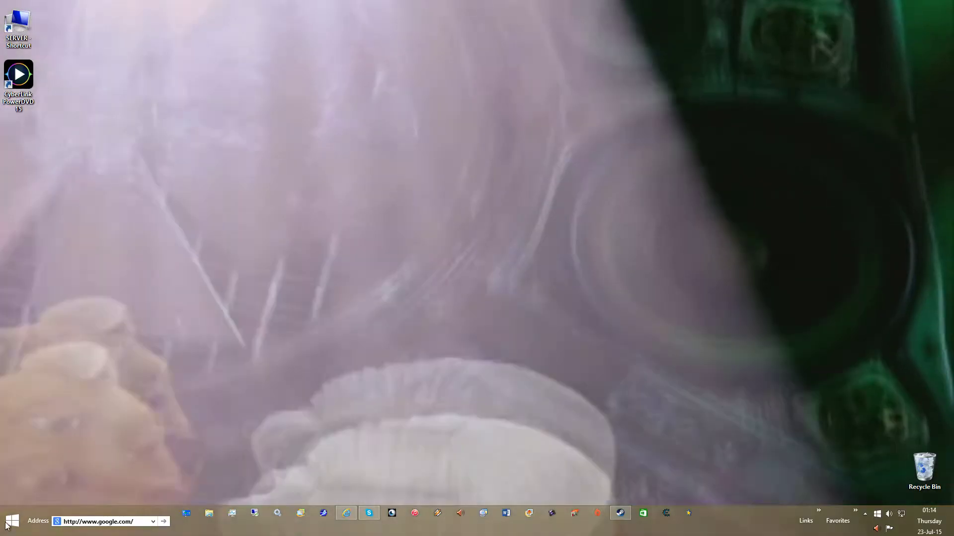
Open Folder Options from the Control Panel, examine the advanced view settings for hidden files and known extensions, and close it.
left_click(6, 524)
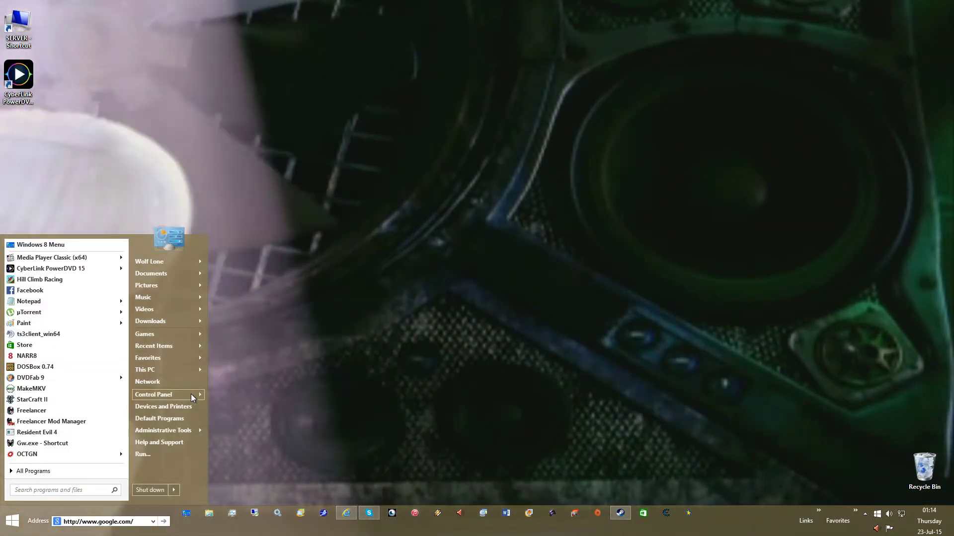
mouse_move(196, 397)
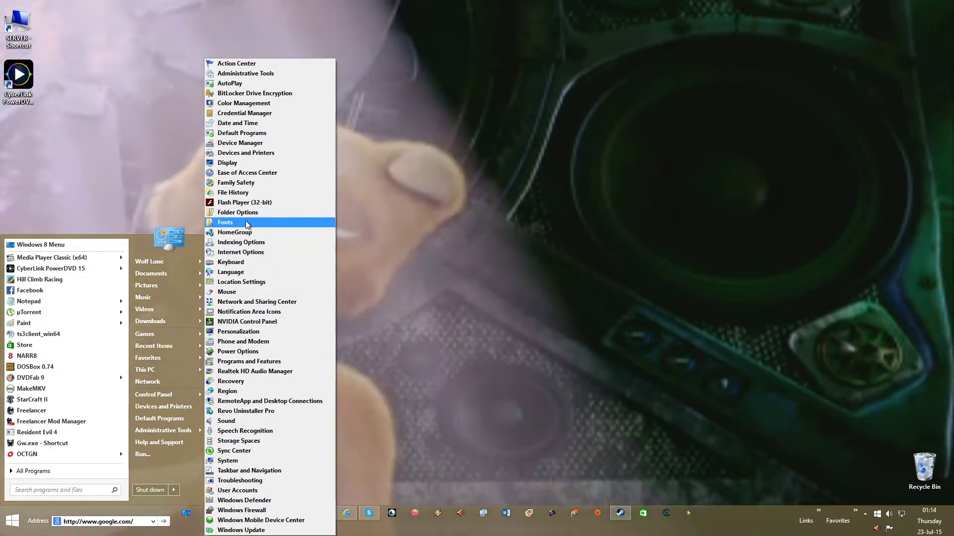
left_click(245, 219)
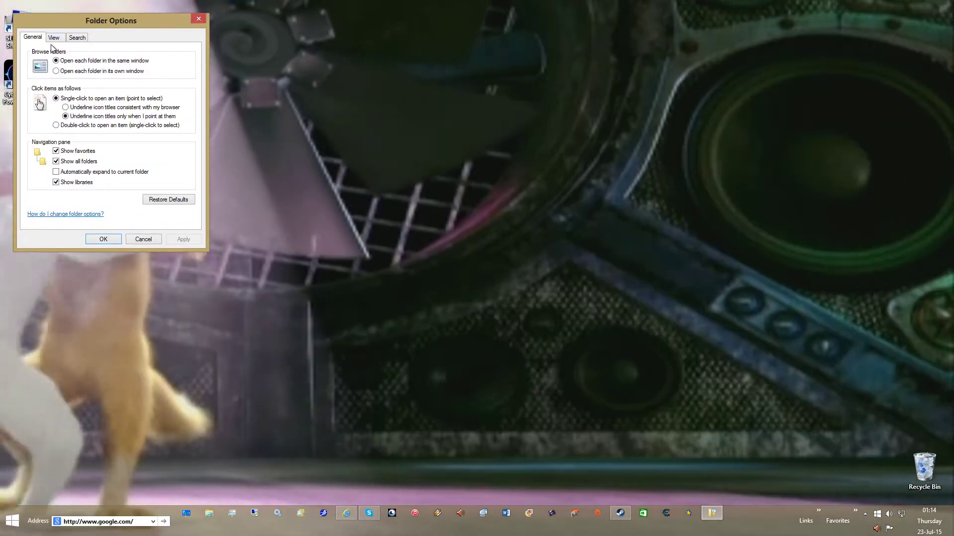
left_click(53, 38)
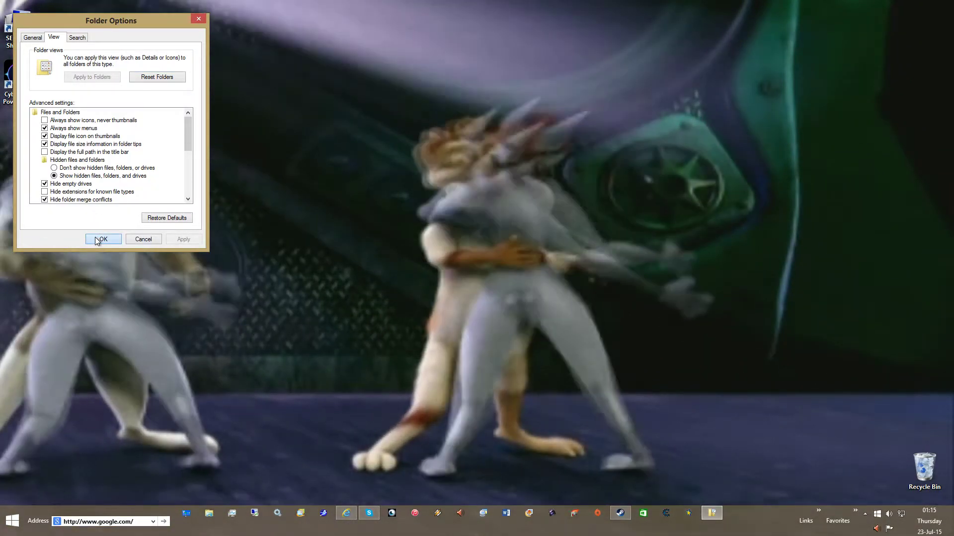
left_click(99, 239)
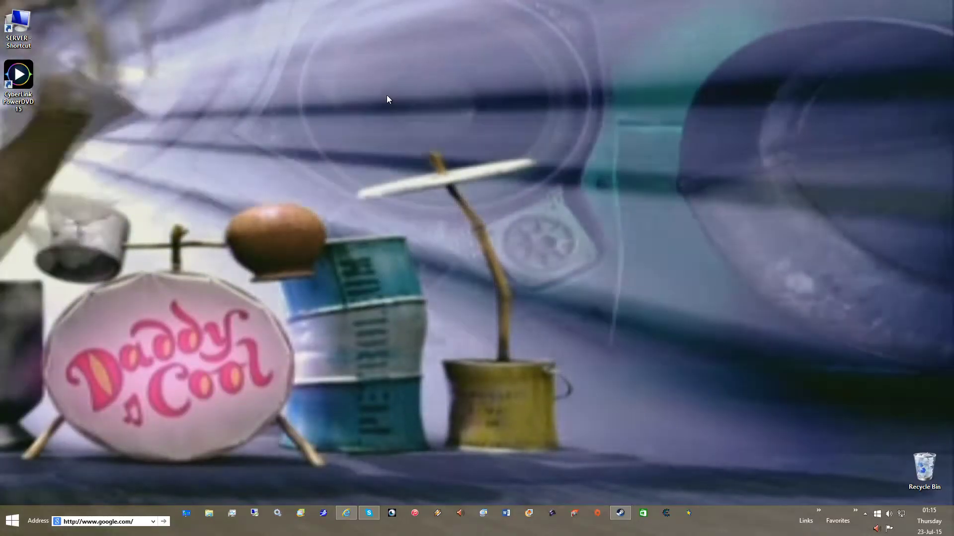
Check Task Manager's detailed process list, sorted by description, for running PowerDVD or CyberLink processes, and minimize Task Manager.
right_click(379, 528)
left_click(446, 504)
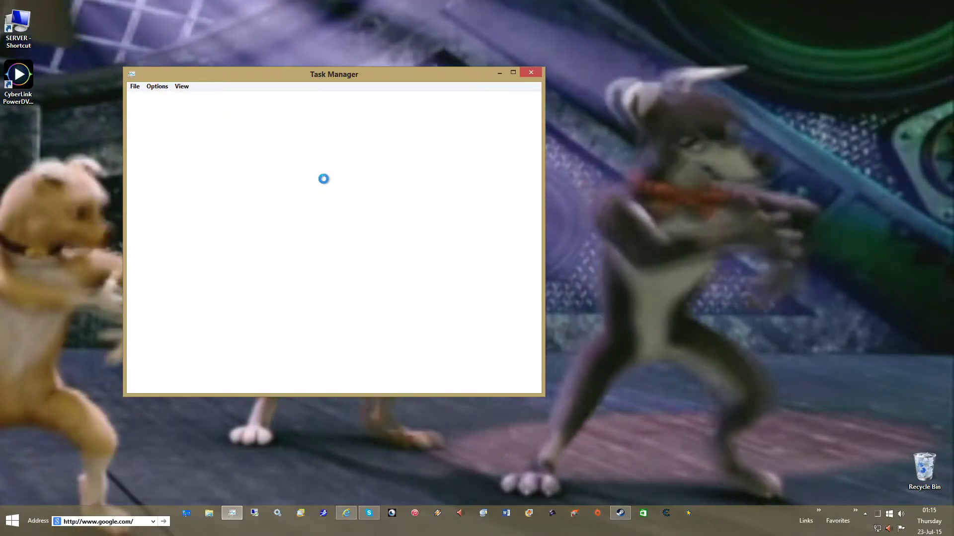
left_click(292, 99)
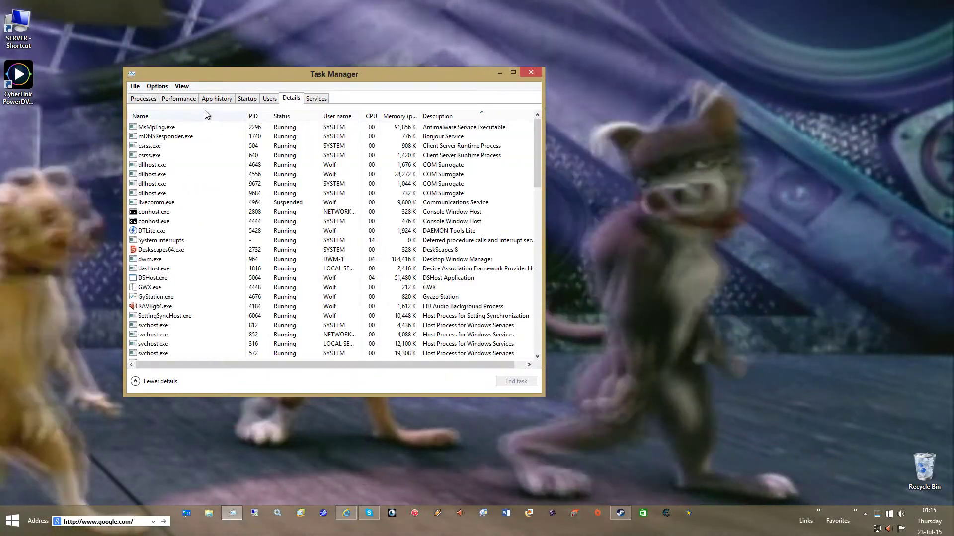
left_click(207, 115)
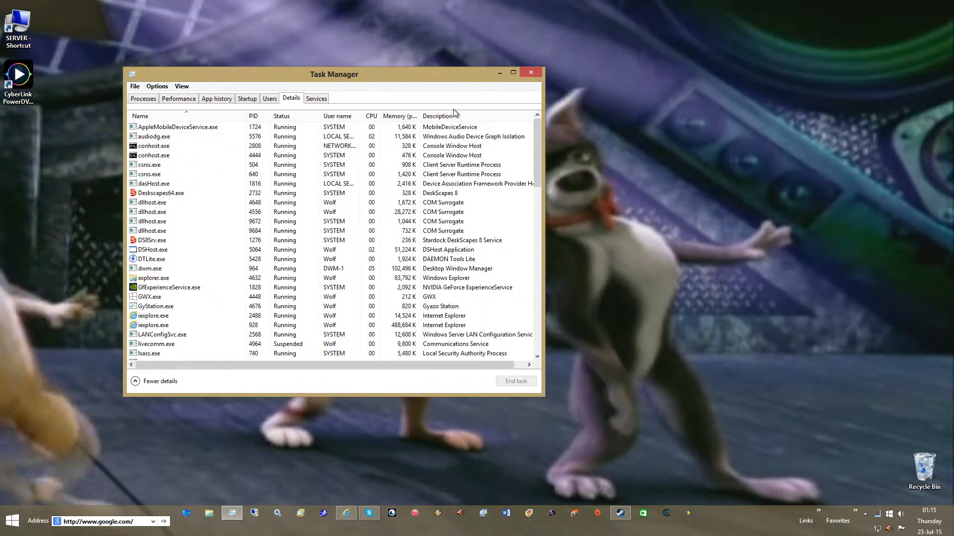
left_click(453, 117)
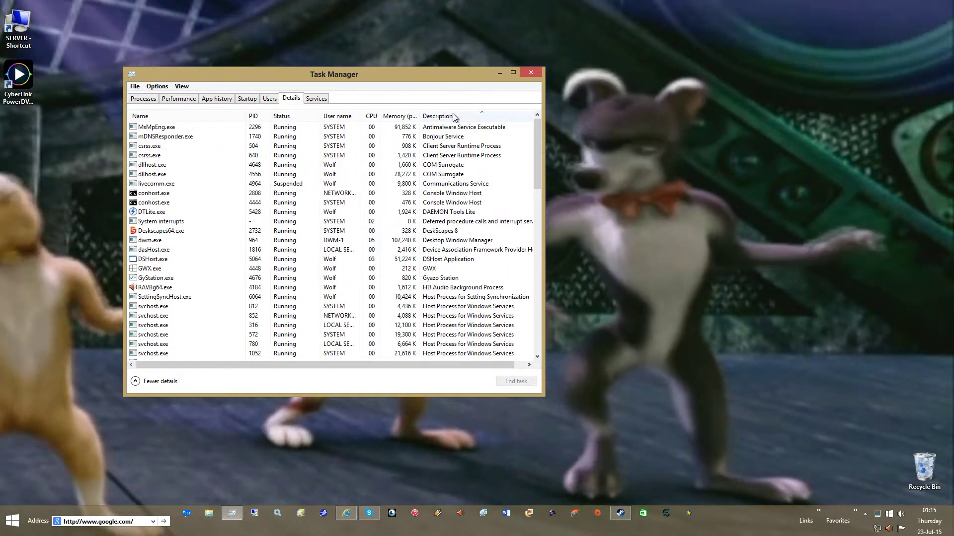
scroll(464, 342, "down", 2)
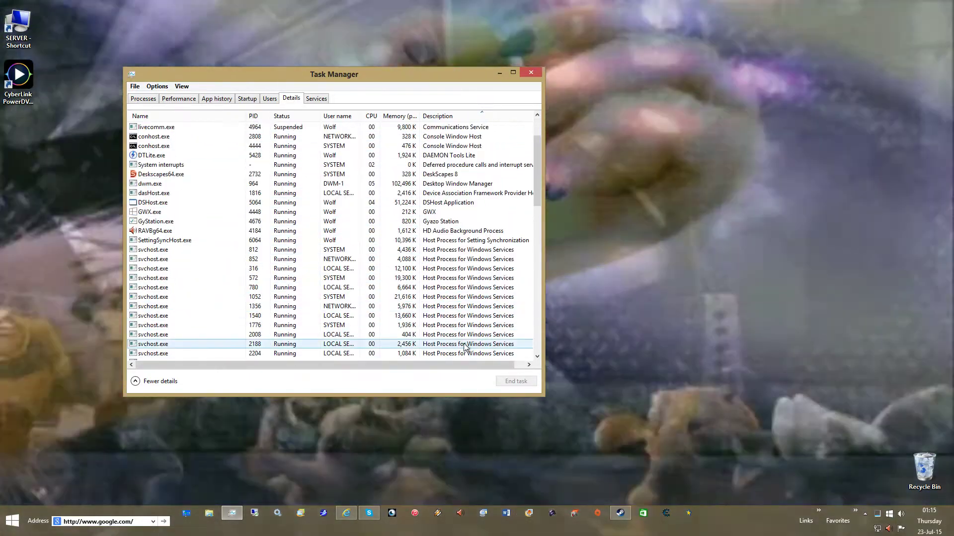
scroll(465, 346, "down", 15)
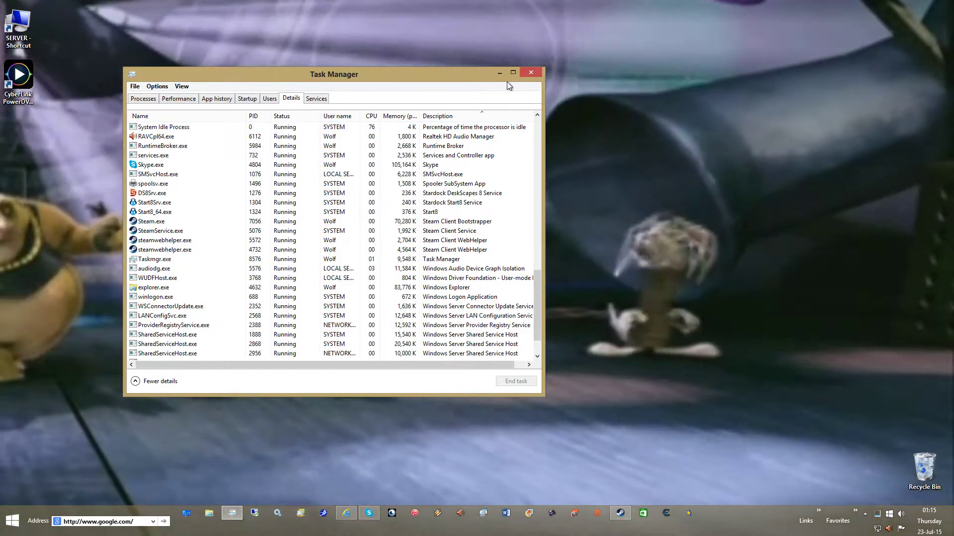
left_click(499, 73)
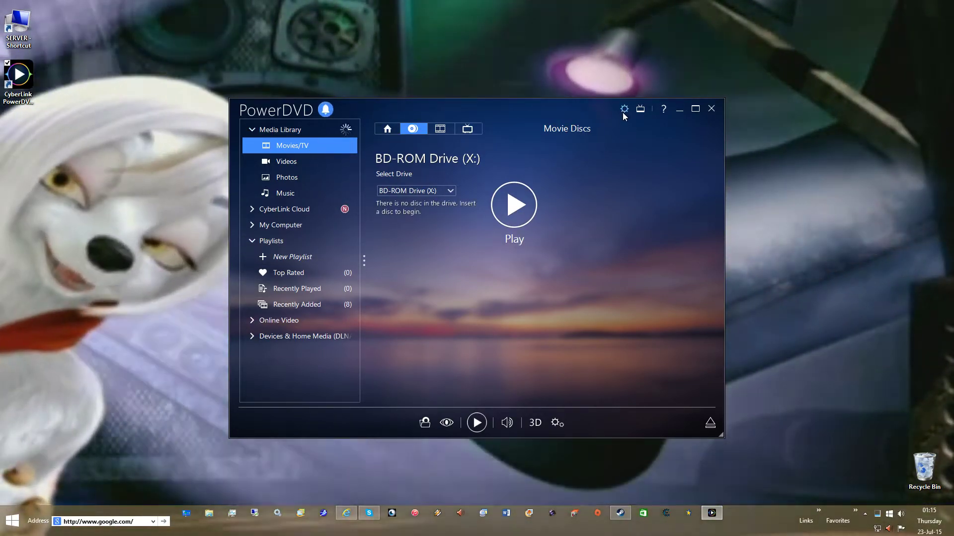
In PowerDVD's general player settings, turn off Check for product update information and review the remaining options.
left_click(624, 110)
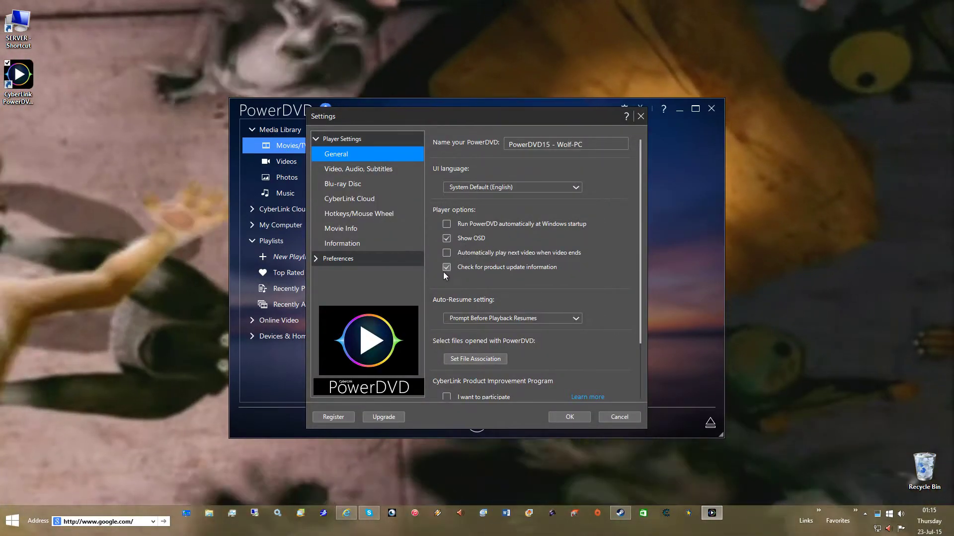
left_click(445, 269)
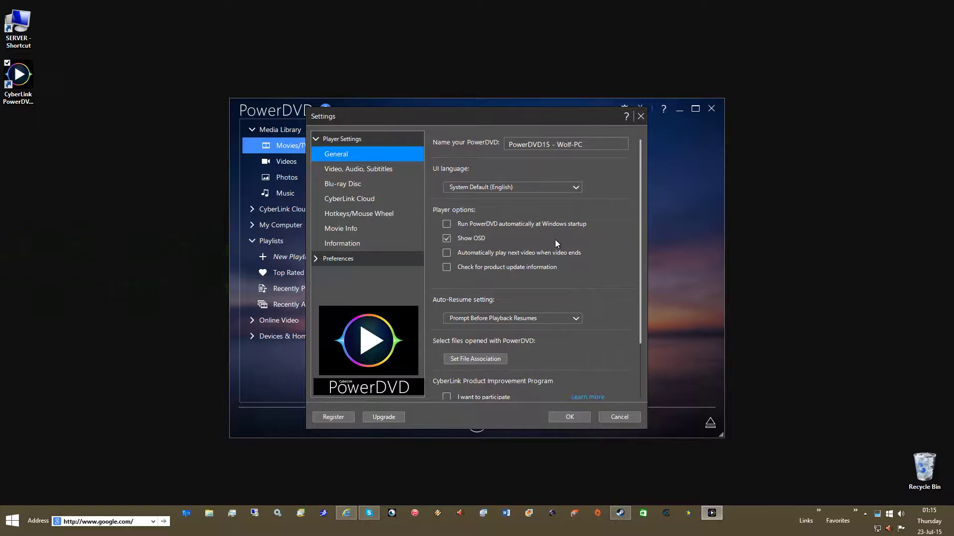
scroll(553, 237, "down", 3)
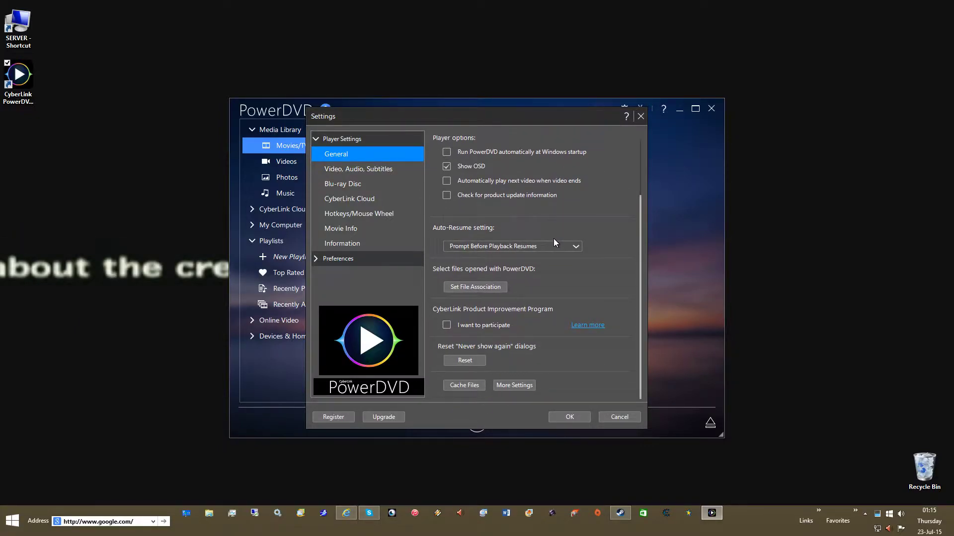
scroll(555, 233, "up", 3)
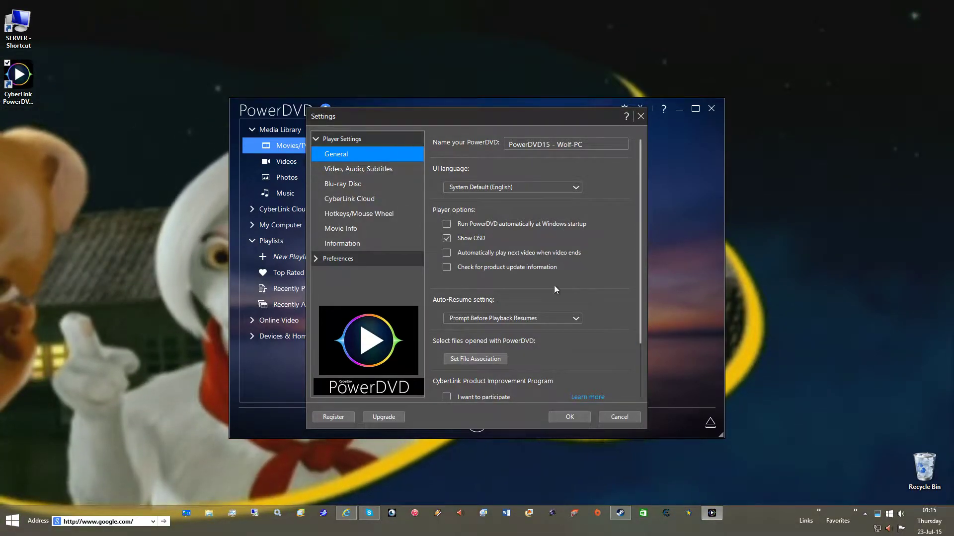
scroll(487, 264, "down", 3)
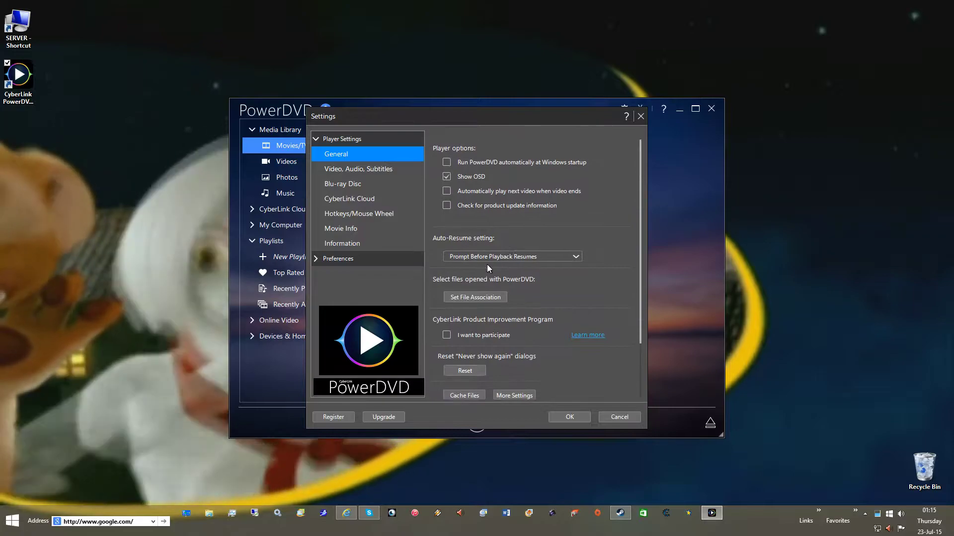
scroll(489, 253, "up", 3)
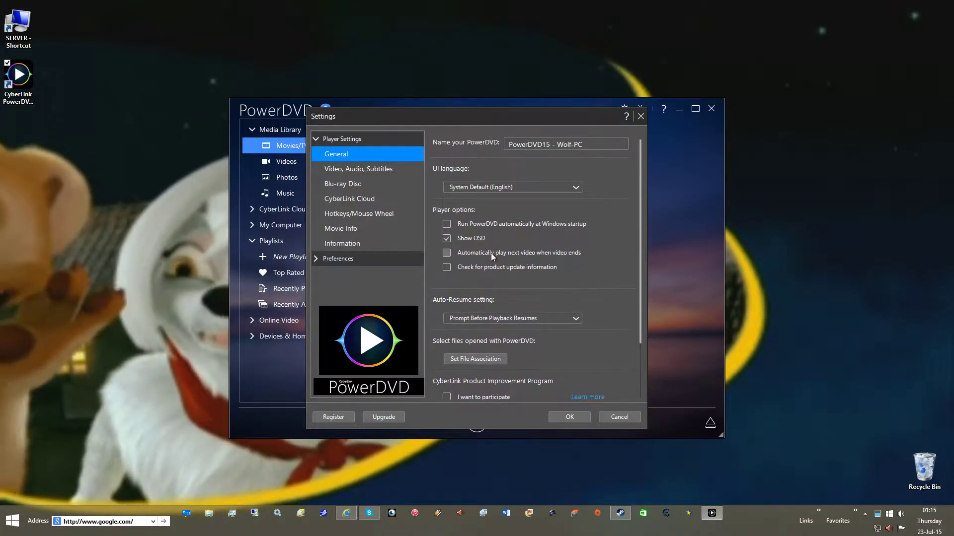
scroll(491, 252, "down", 3)
scroll(491, 253, "up", 3)
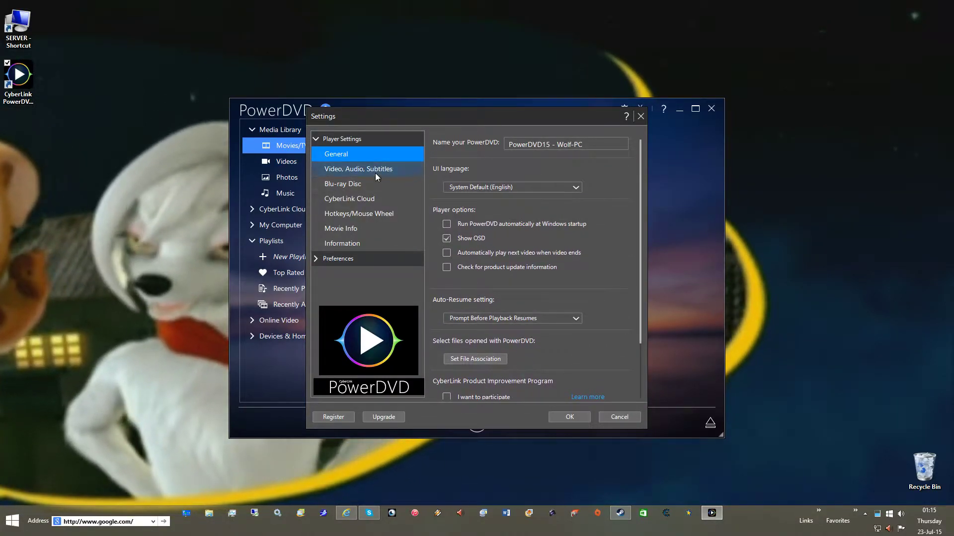
Examine the video, audio and subtitle settings and the Blu-ray Disc settings, including its miscellaneous and hybrid disc options, without changing them.
left_click(376, 173)
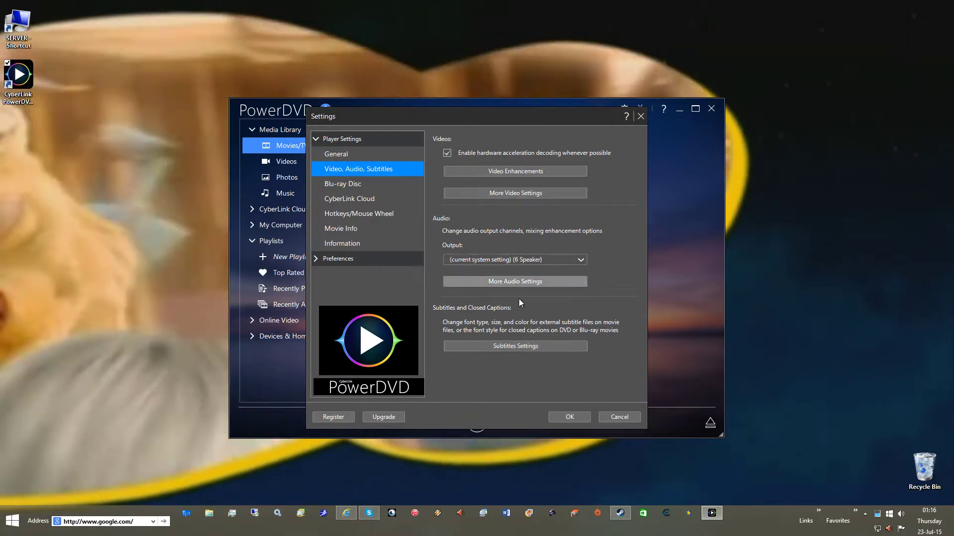
left_click(365, 187)
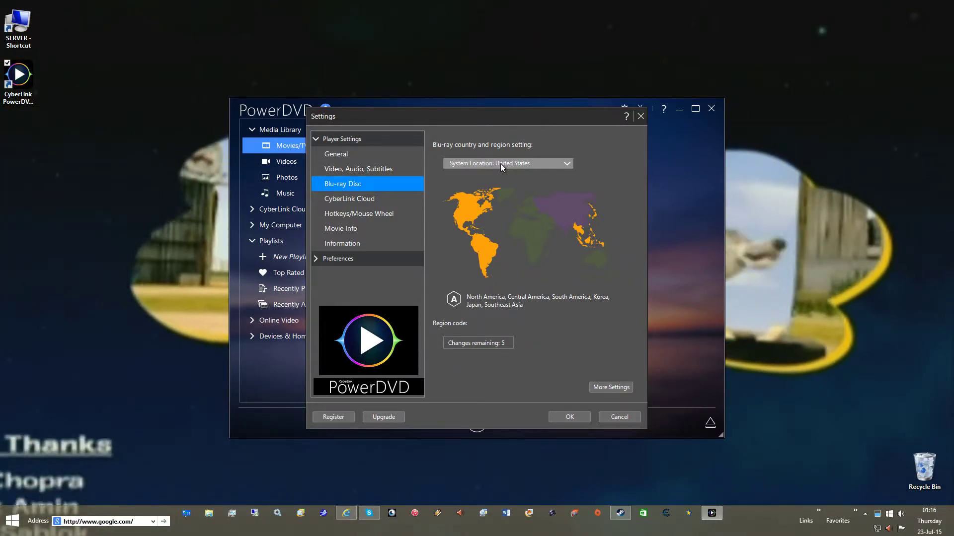
left_click(604, 384)
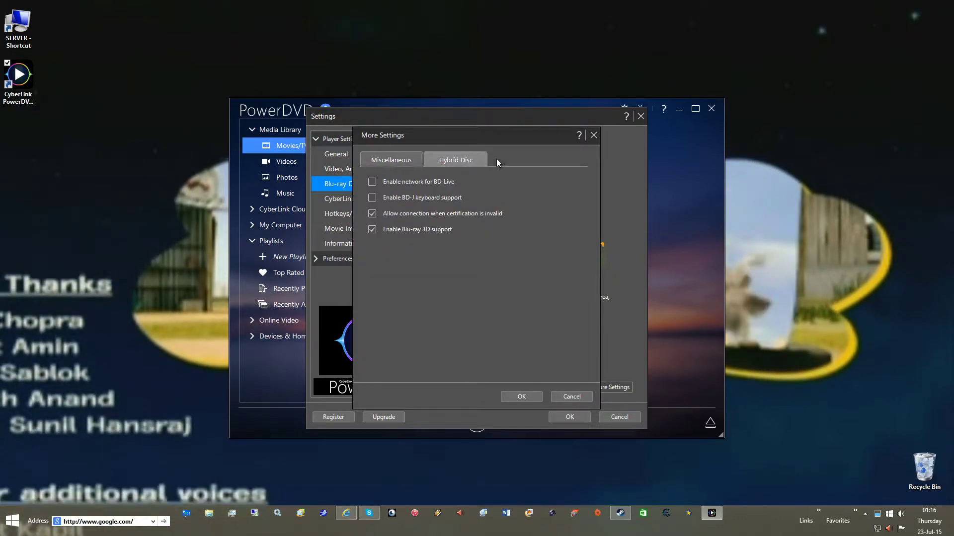
left_click(477, 160)
left_click(401, 160)
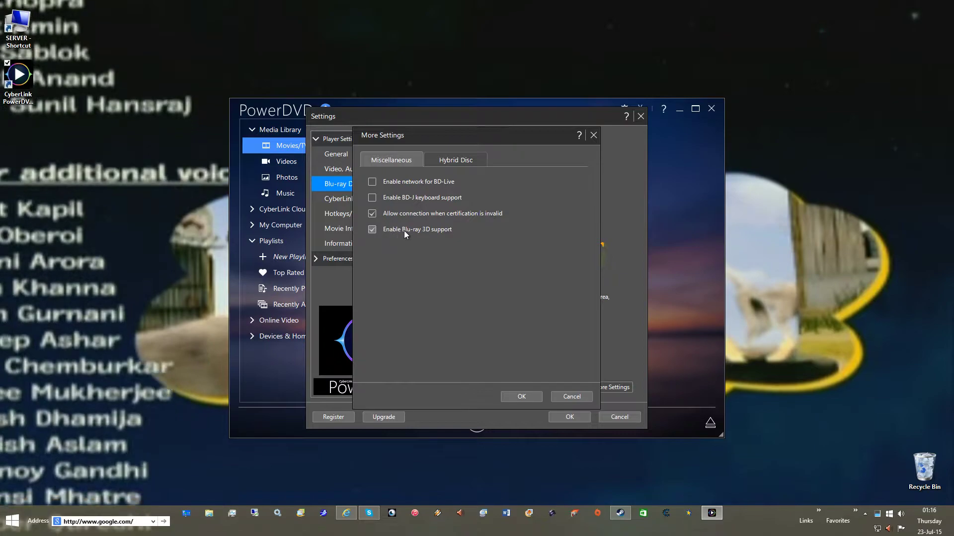
left_click(481, 164)
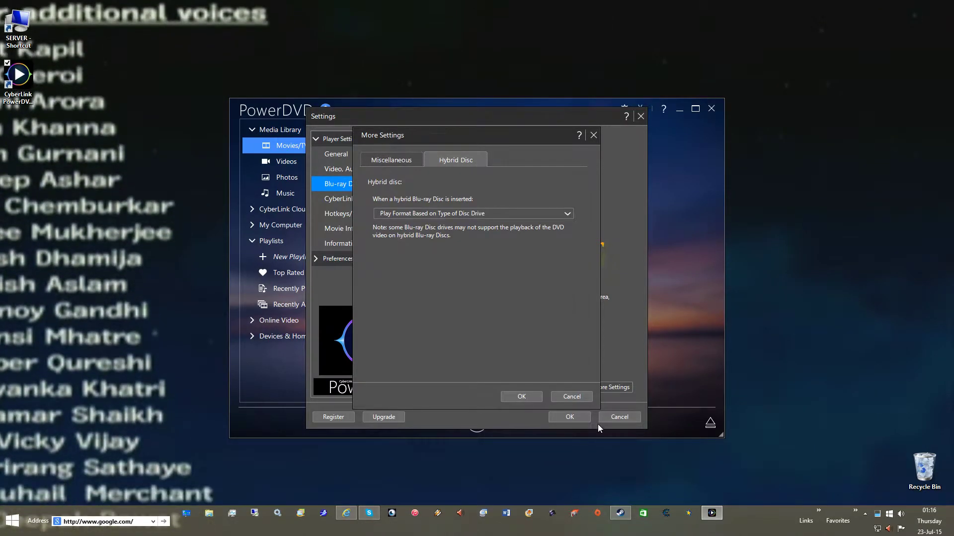
left_click(571, 396)
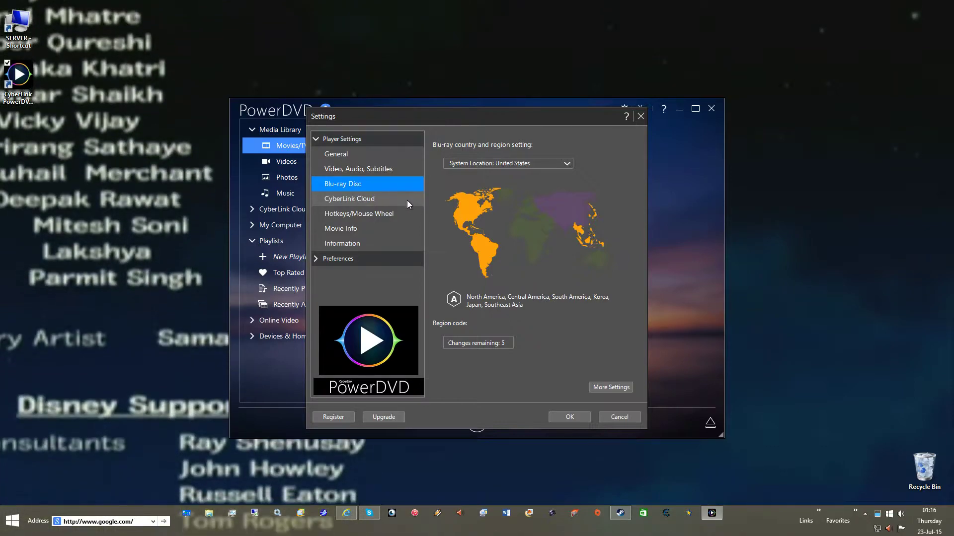
Turn off background sync and Stop sync when battery is below 20% in the CyberLink Cloud settings, and review the download folders.
left_click(405, 201)
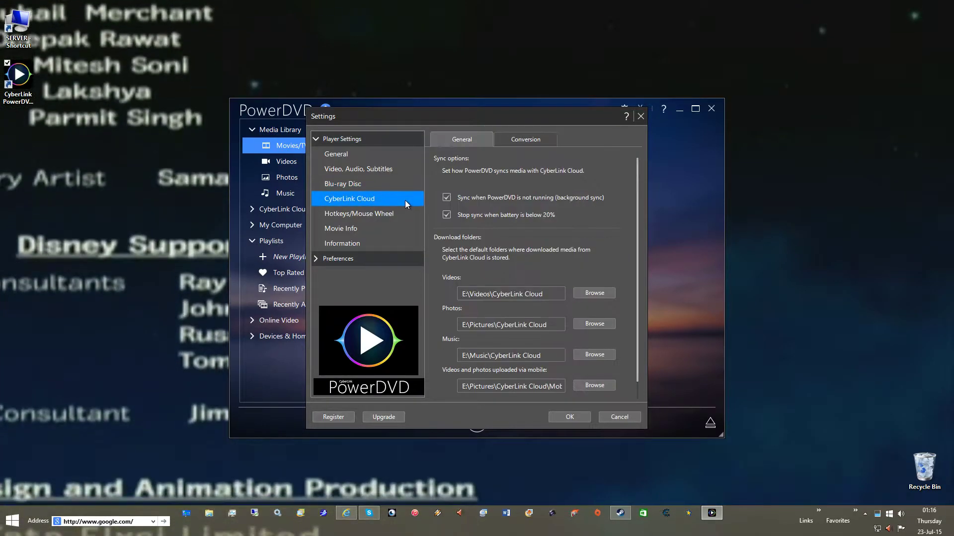
left_click(446, 198)
left_click(446, 214)
scroll(534, 262, "down", 1)
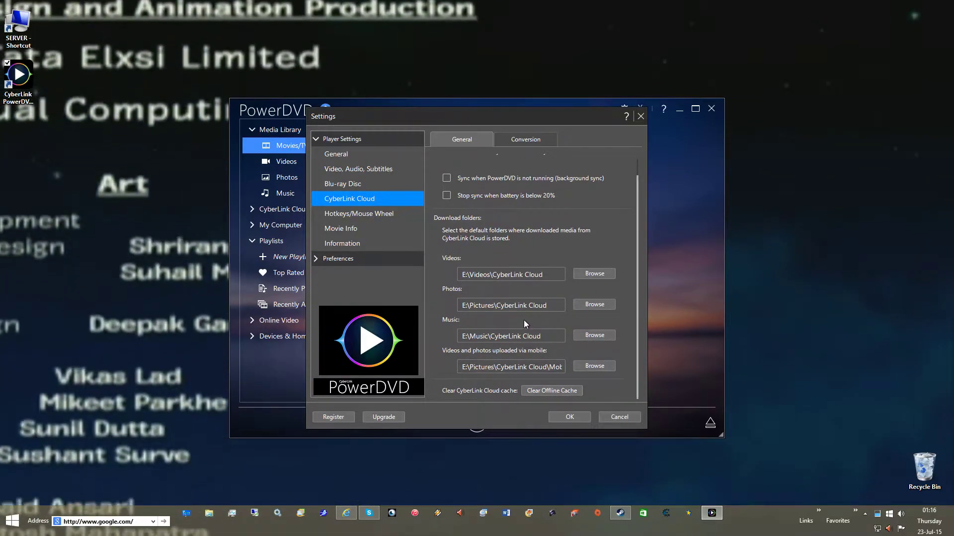
scroll(519, 189, "up", 1)
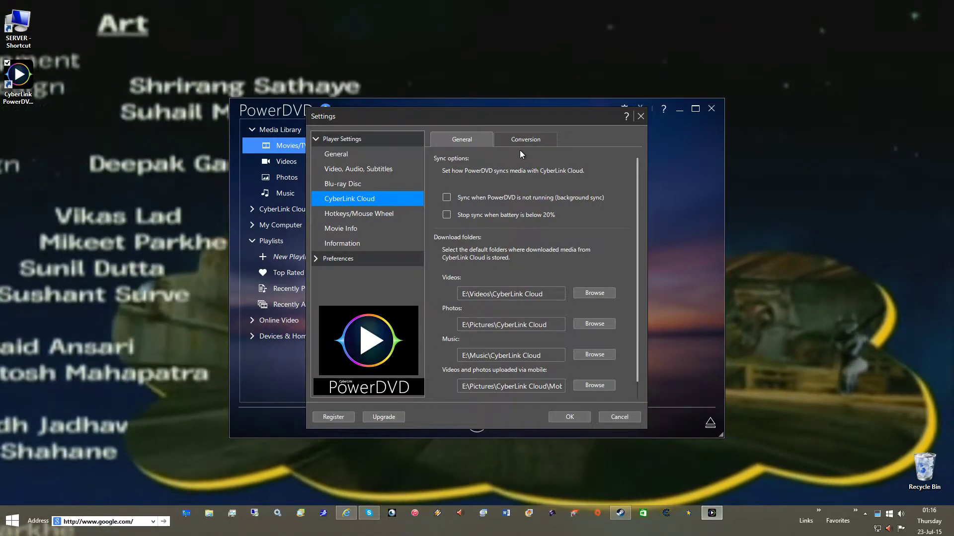
Turn off conversion of videos, photos and music files before uploading in the CyberLink Cloud settings.
left_click(516, 143)
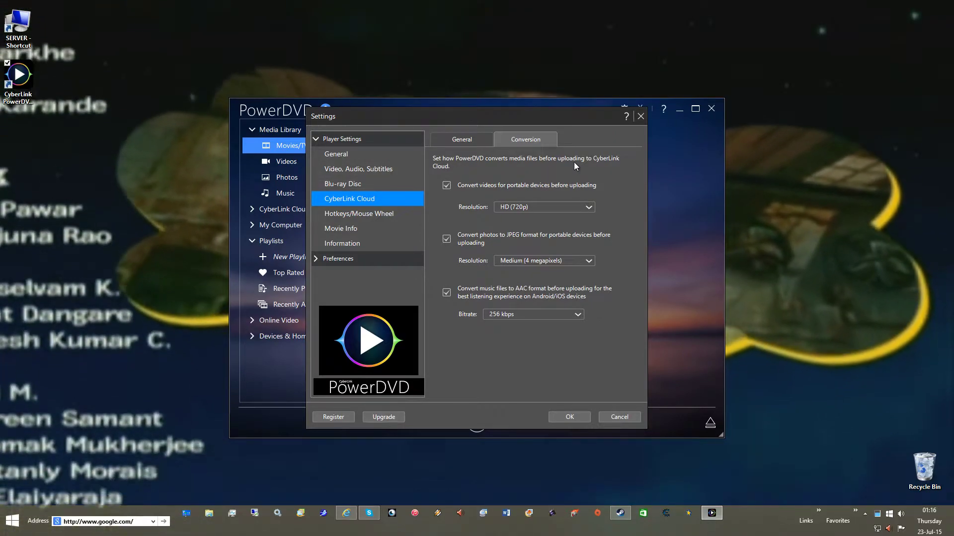
left_click(447, 188)
left_click(447, 239)
left_click(460, 290)
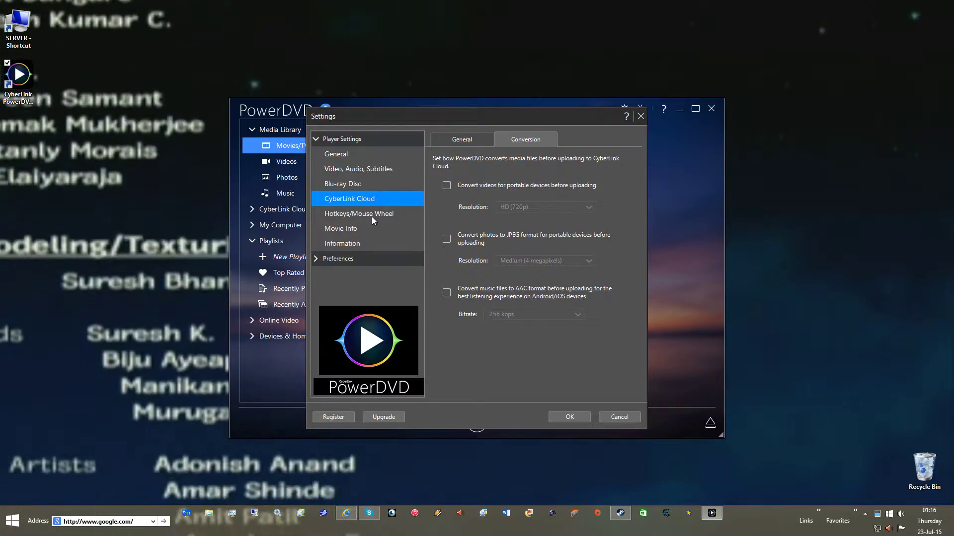
Turn off Movie Info features in the player settings, and review the hotkey and hardware information pages.
left_click(373, 214)
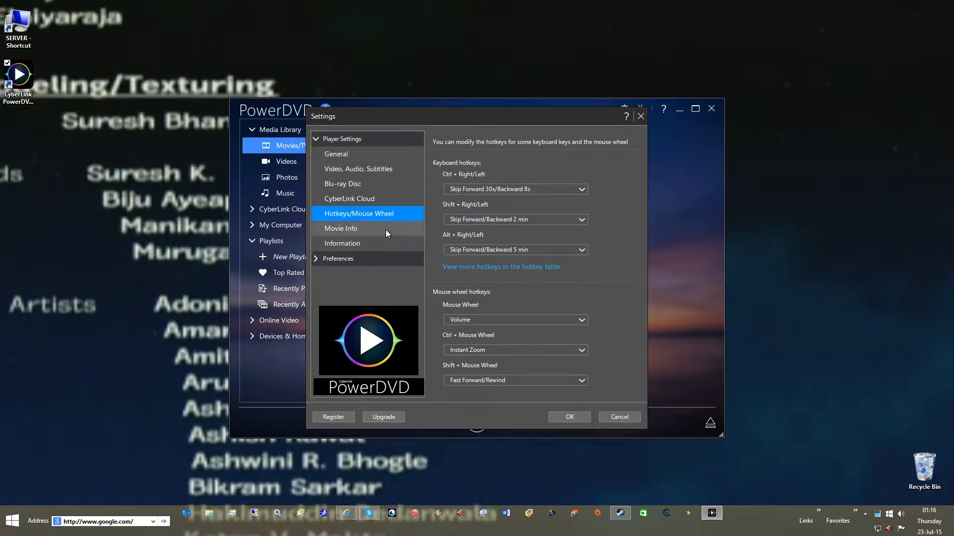
left_click(386, 228)
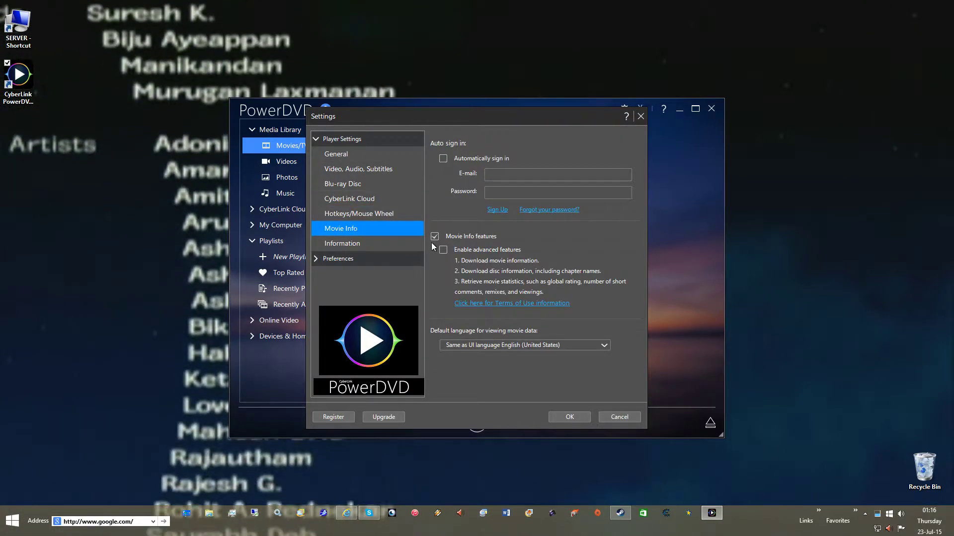
left_click(435, 237)
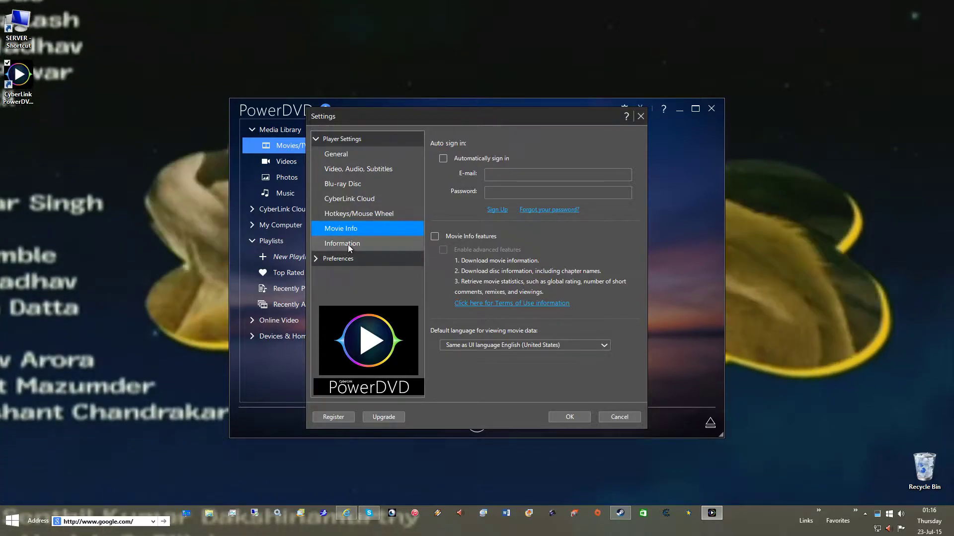
left_click(347, 244)
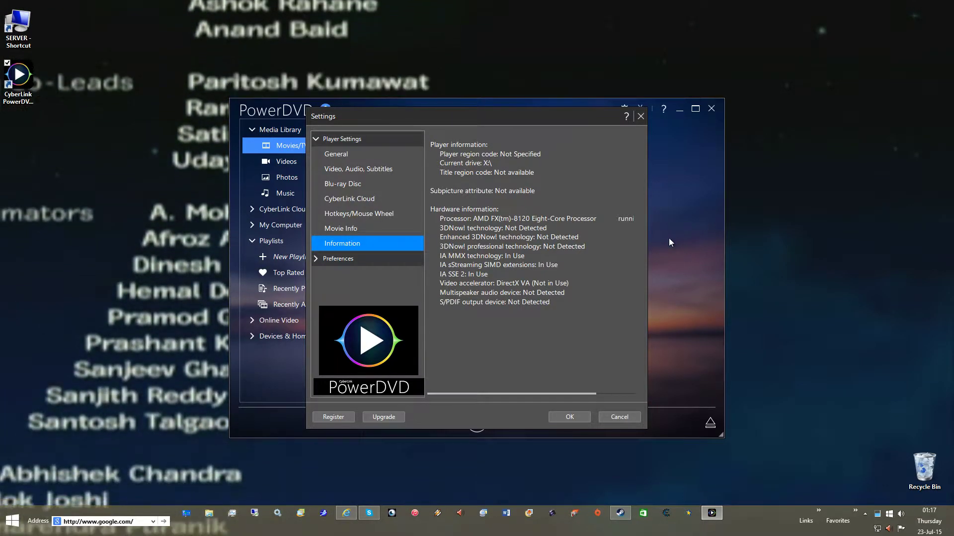
Set PowerDVD's background to the default green forest wallpaper in the UI Customization preferences.
left_click(326, 259)
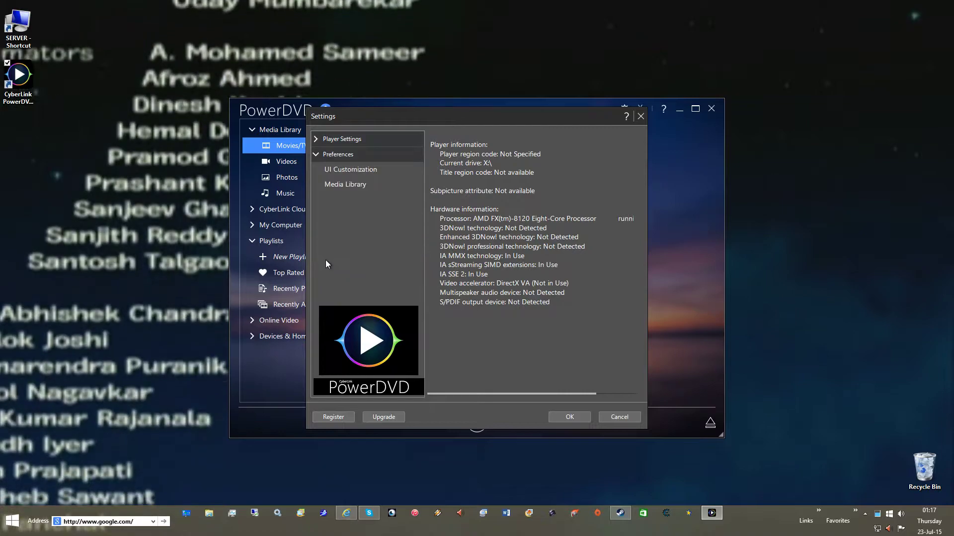
left_click(351, 169)
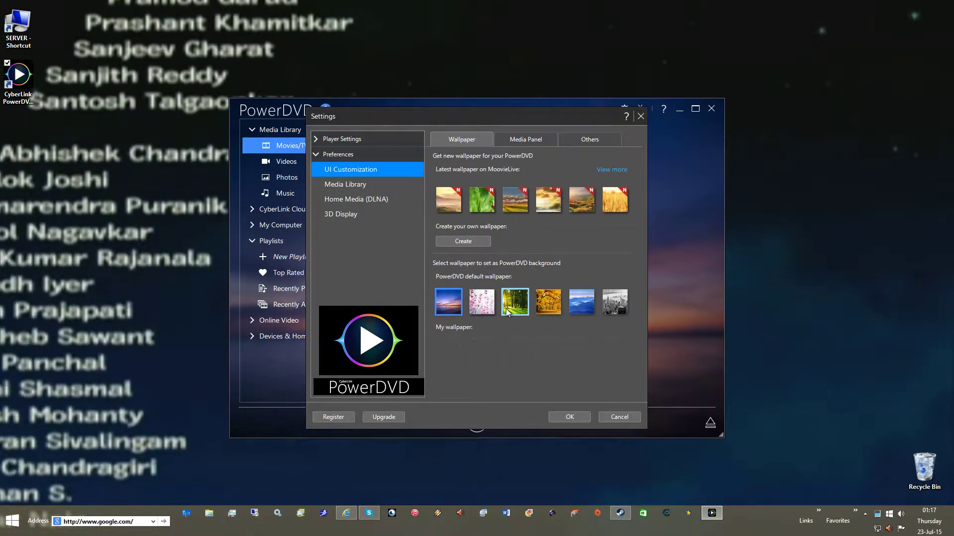
left_click(516, 312)
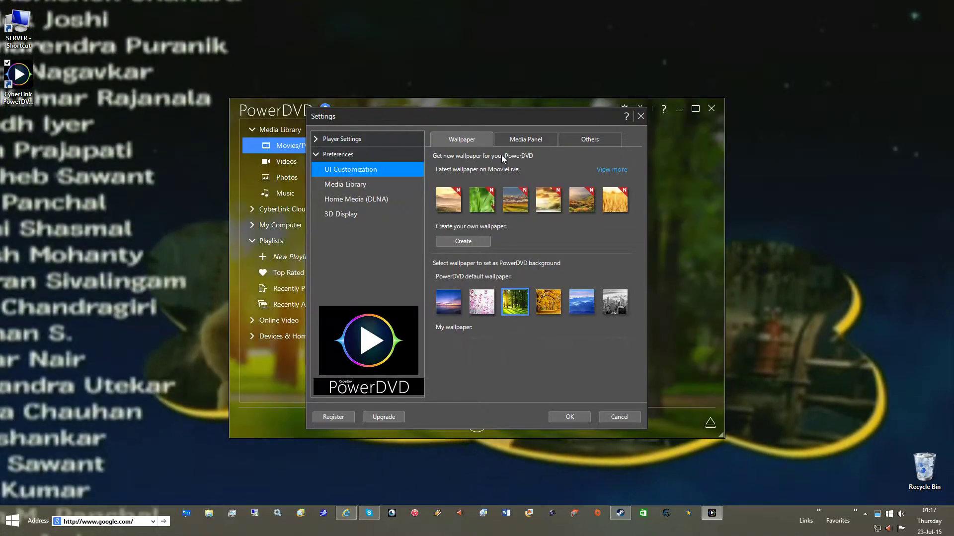
Hide CyberLink Cloud, Playlists, Online Video and the home media devices entry from the media panel, leaving My Computer enabled.
left_click_drag(526, 121, 595, 129)
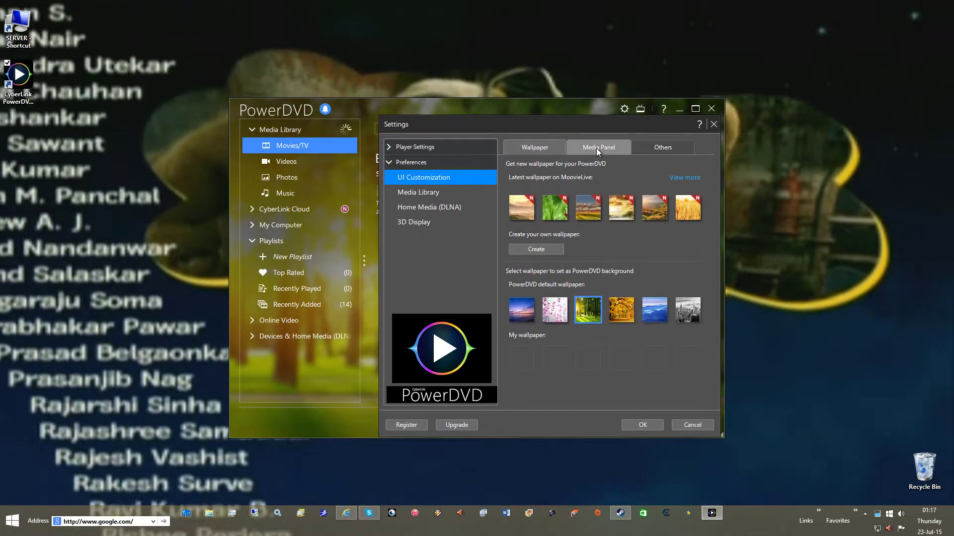
left_click(598, 147)
left_click(544, 272)
left_click(544, 303)
left_click(544, 367)
scroll(546, 337, "down", 2)
left_click(543, 307)
scroll(543, 308, "up", 4)
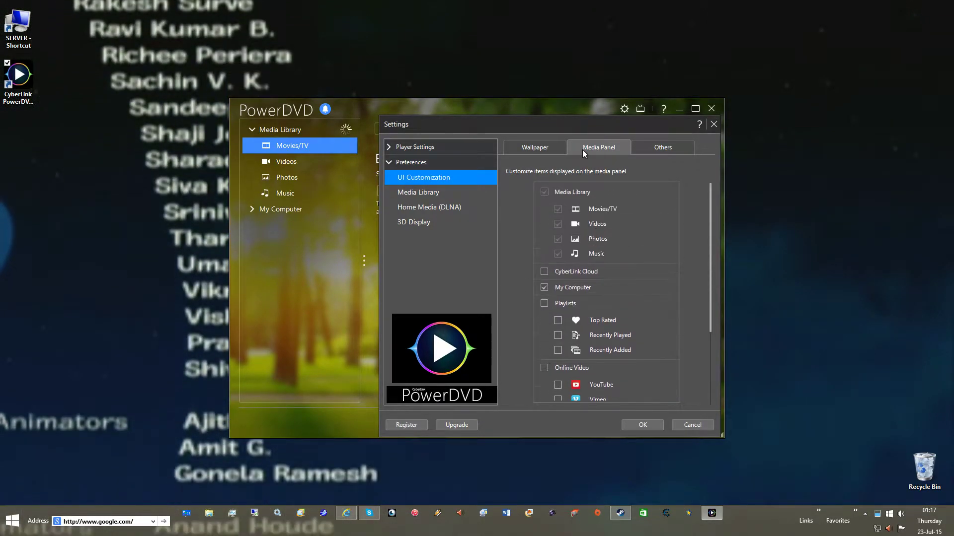
Review which items are displayed on the caption bar, the Movies/TV tab and the playback controls.
left_click(689, 150)
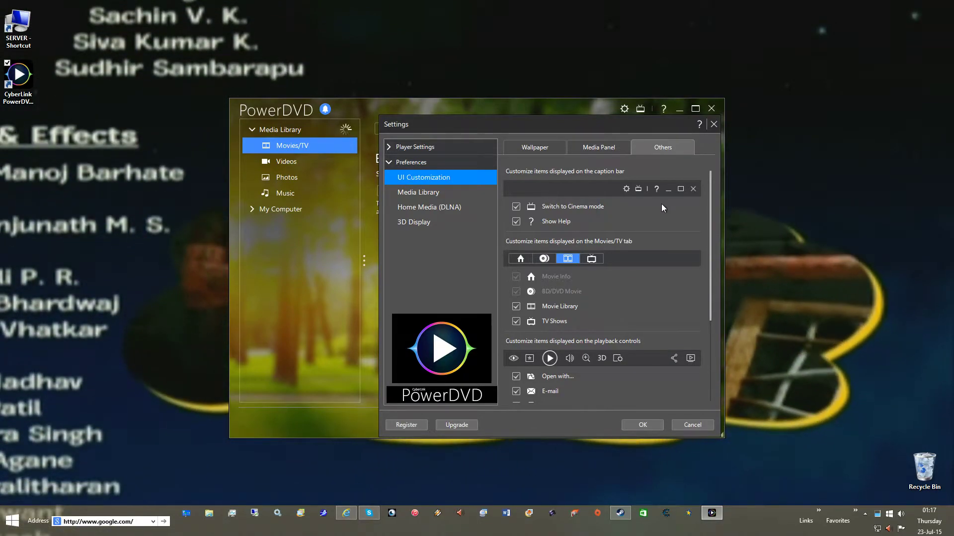
scroll(660, 206, "down", 3)
scroll(661, 204, "up", 3)
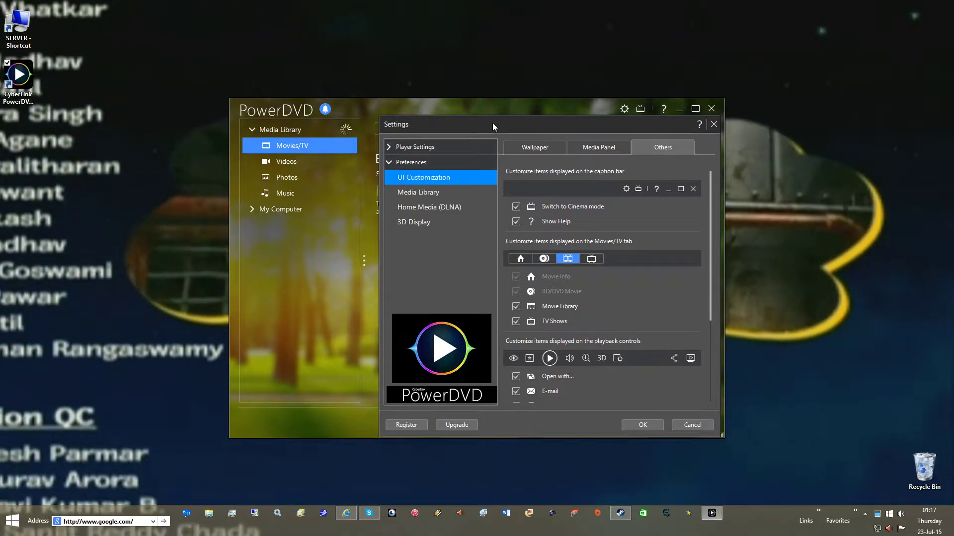
left_click_drag(489, 122, 476, 160)
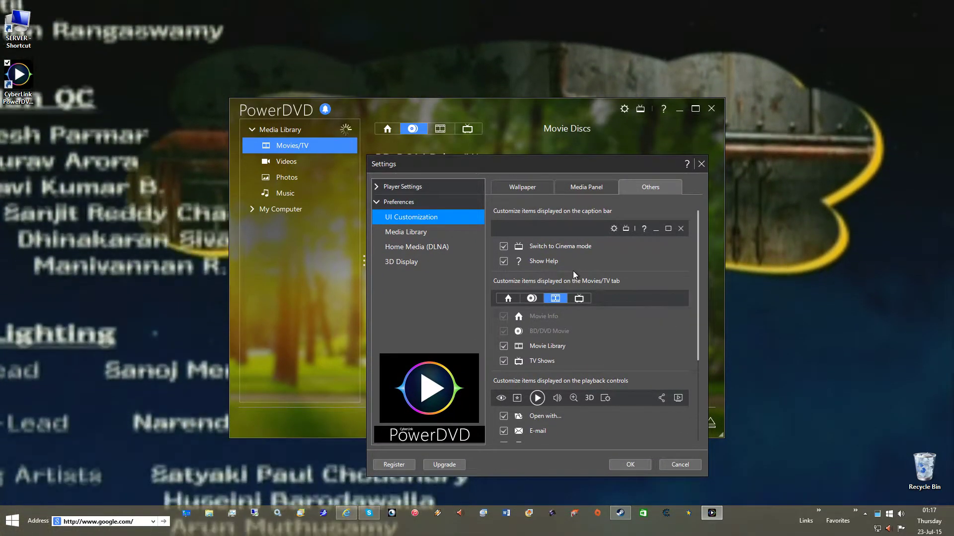
scroll(593, 421, "down", 3)
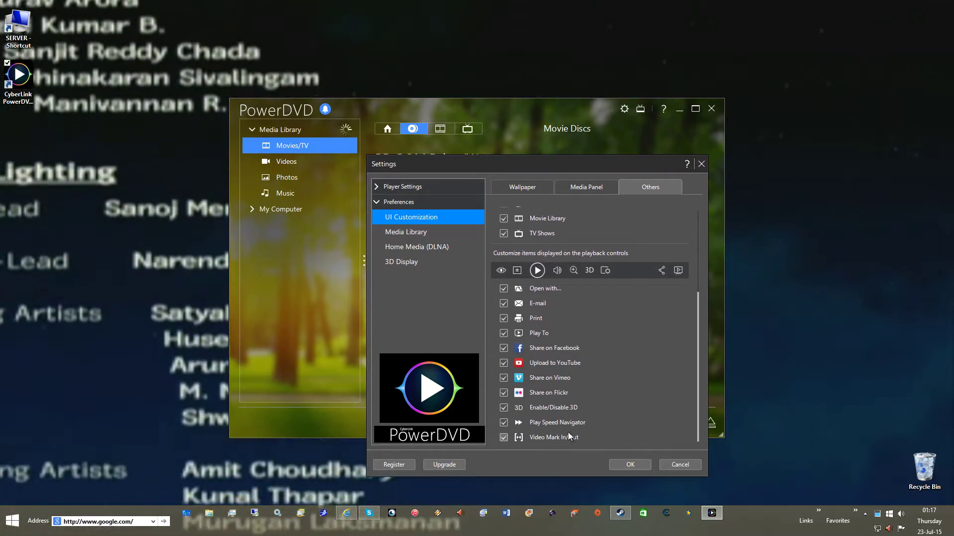
left_click(499, 378)
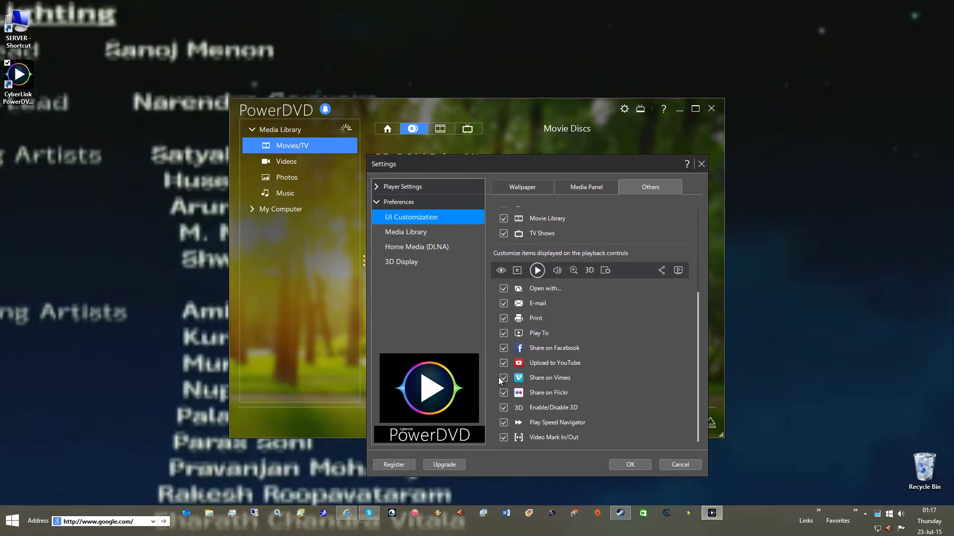
left_click(503, 364)
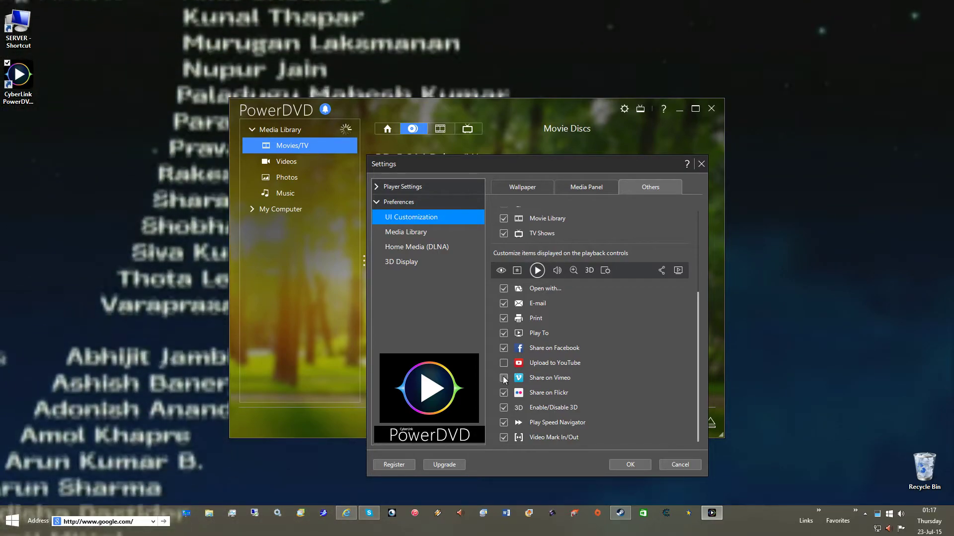
left_click(504, 364)
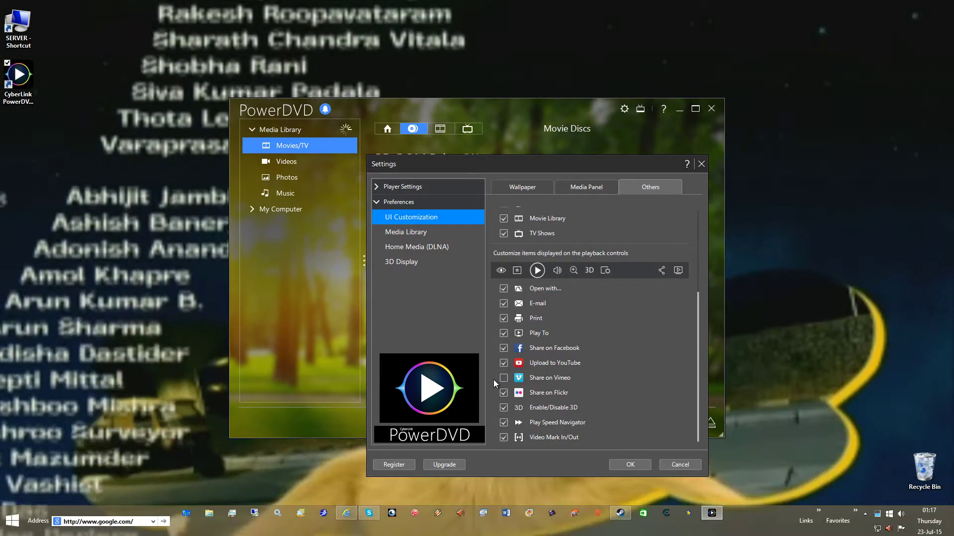
left_click(503, 379)
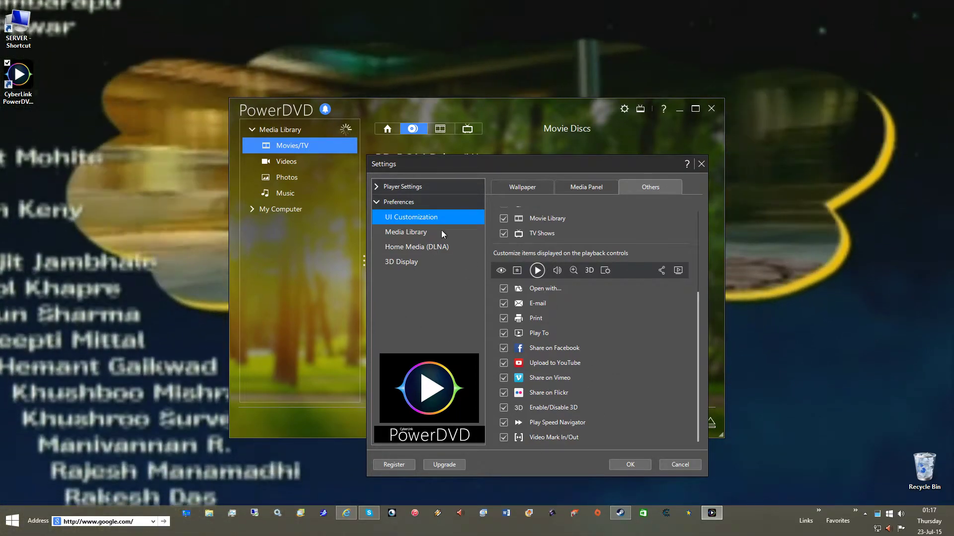
Remove the Videos and Downloads folders from the movie library and the Downloads folder from the TV shows library.
left_click(418, 233)
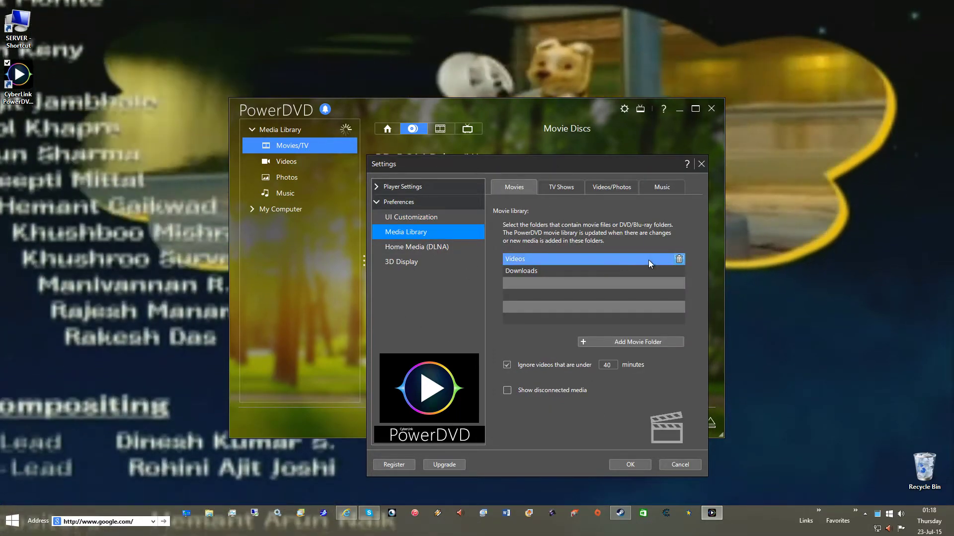
left_click(678, 259)
left_click(678, 259)
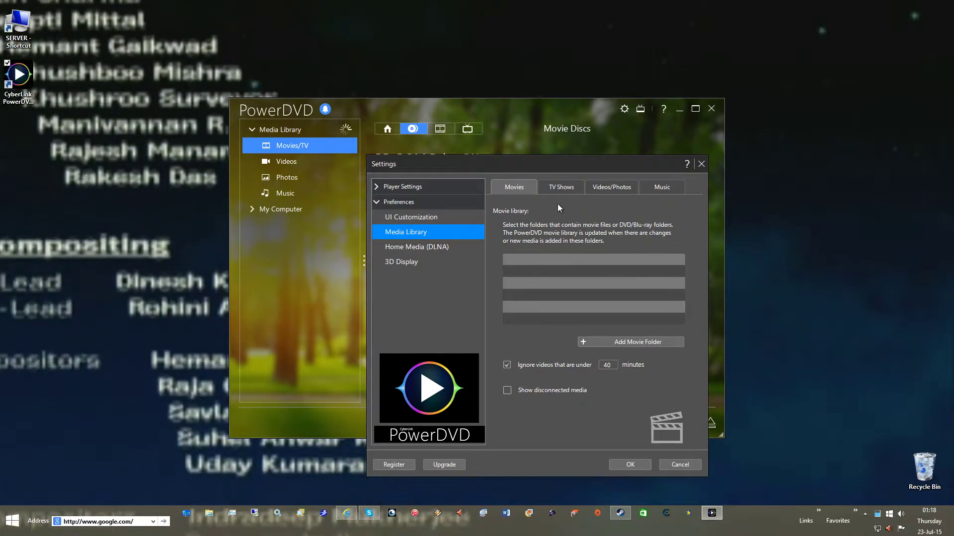
left_click(555, 193)
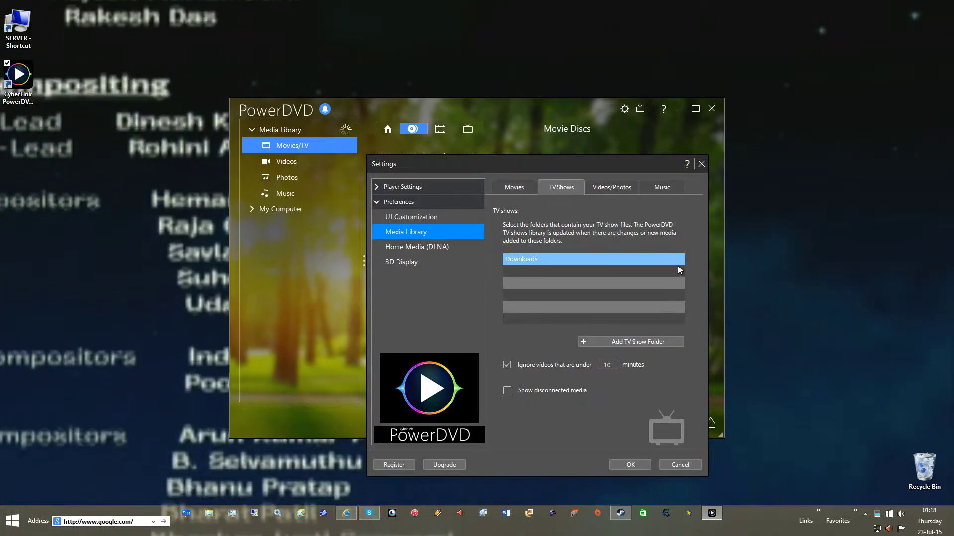
left_click(678, 261)
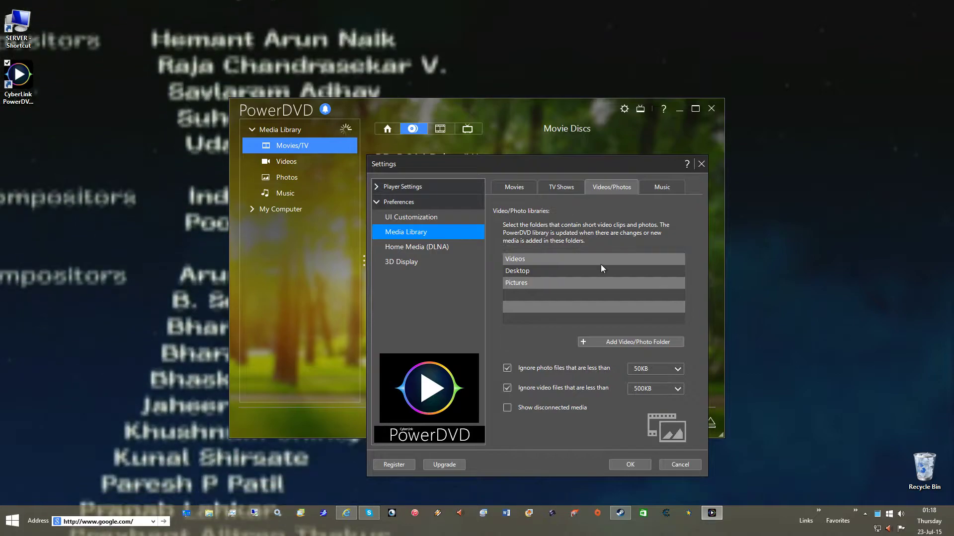
Remove the Videos, Desktop and Pictures folders from the video/photo libraries, and remove the folder from the music library.
left_click(678, 259)
left_click(678, 259)
left_click(678, 259)
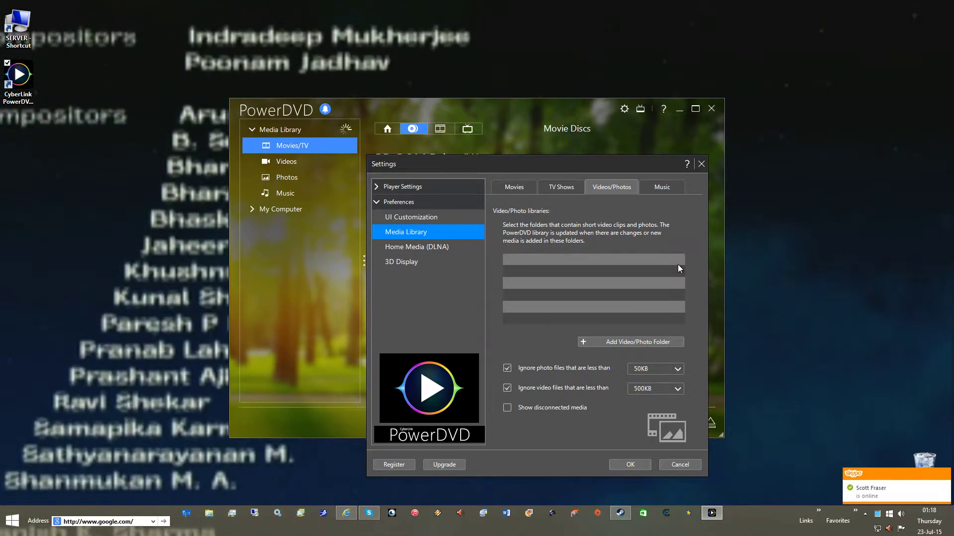
left_click(661, 188)
left_click(680, 260)
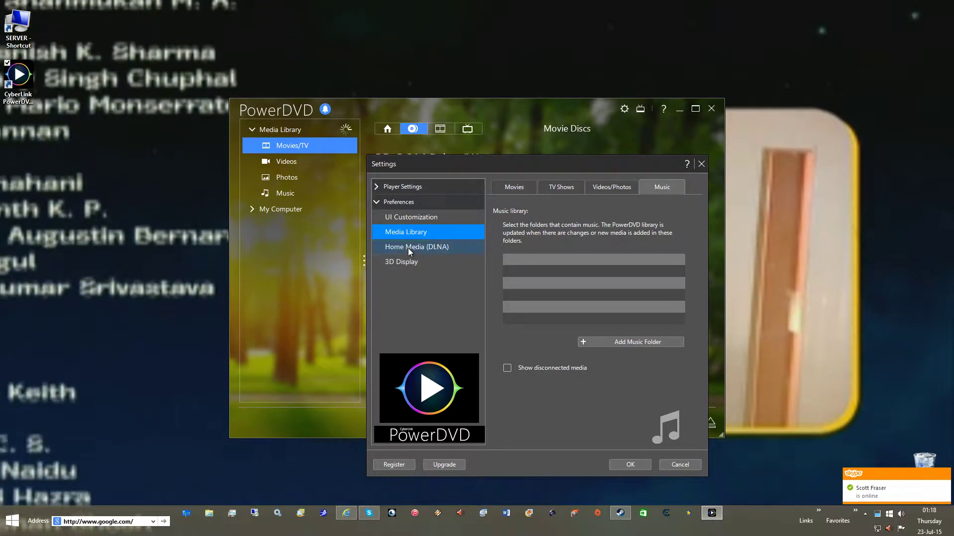
Check the Home Media (DLNA) and 3D Display preferences, and save all the settings changes.
left_click(408, 249)
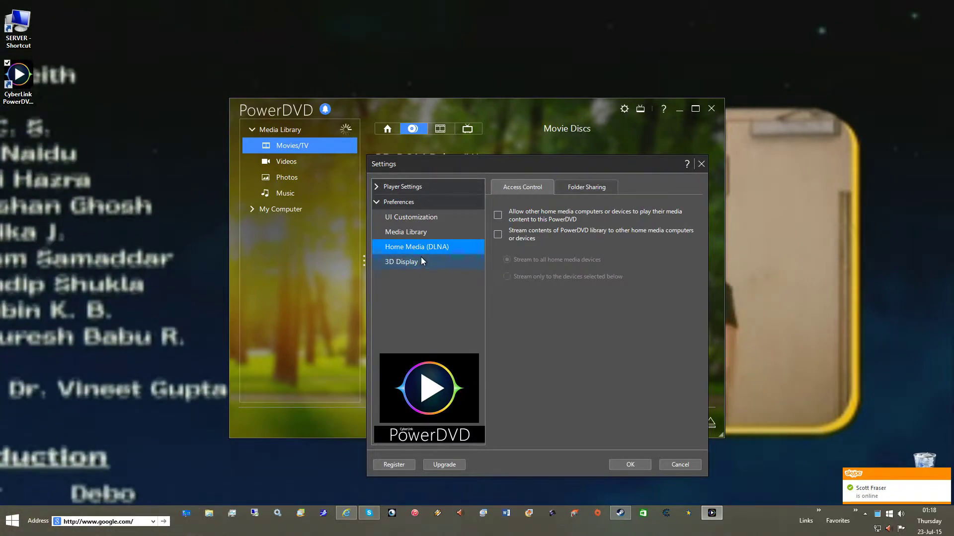
left_click(422, 258)
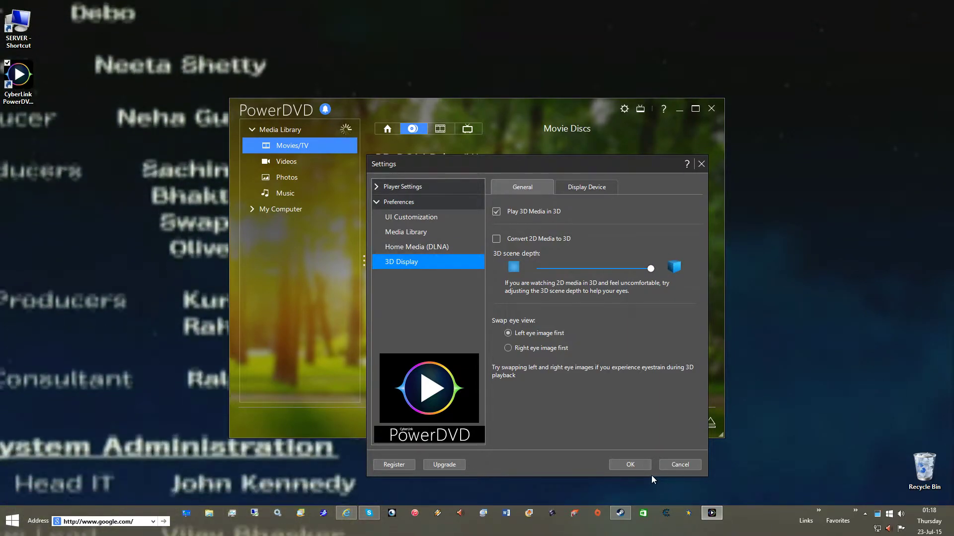
left_click(633, 466)
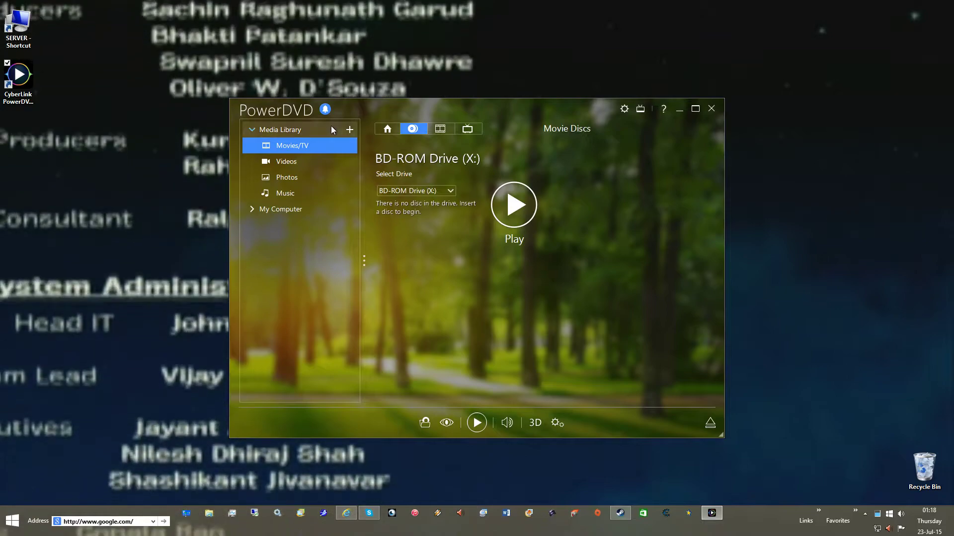
Switch to Task Manager and inspect the memory use of the CyberLink processes, selecting clmediaparsersb.exe.
right_click(531, 530)
left_click(551, 489)
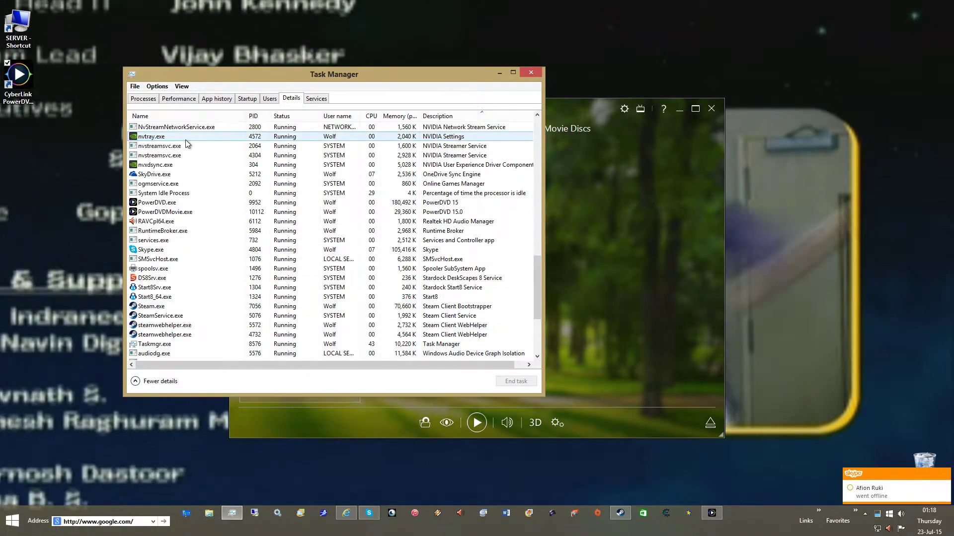
left_click(430, 120)
scroll(457, 134, "up", 15)
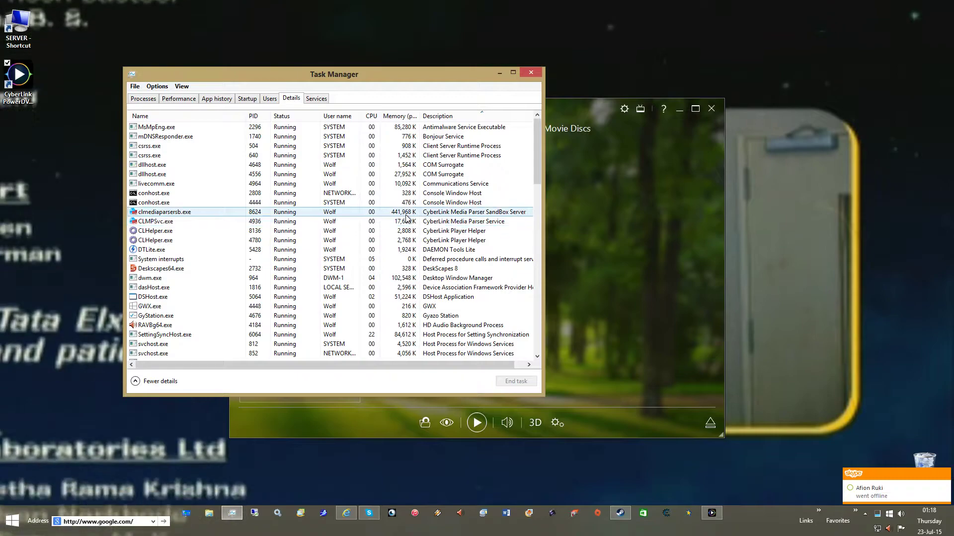
left_click(418, 213)
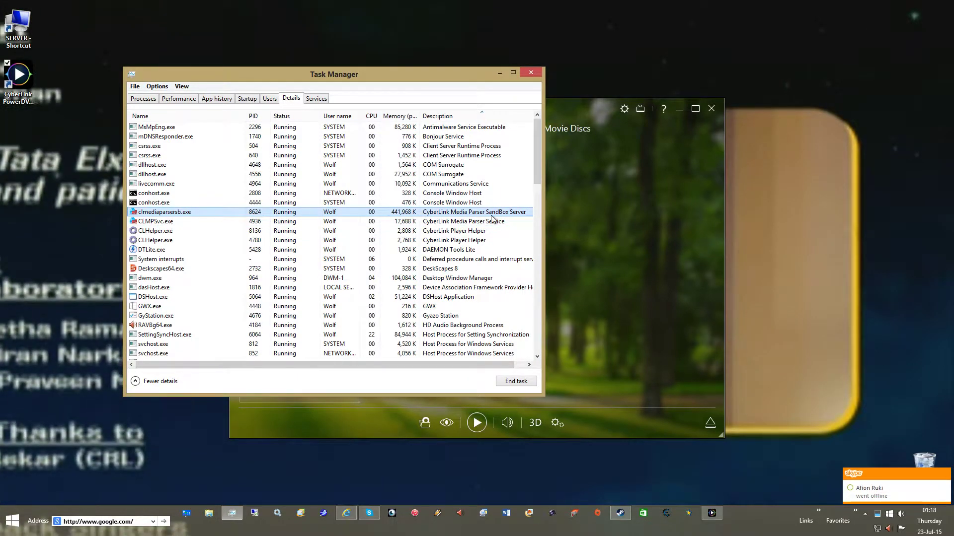
Move the PowerDVD window clear of Task Manager and examine the process list for PowerDVD-related processes.
left_click(607, 146)
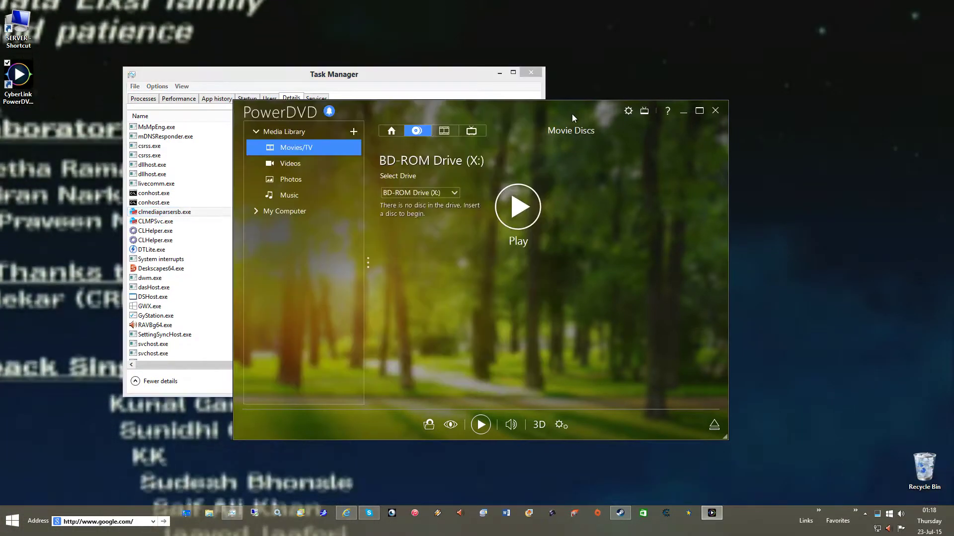
left_click_drag(577, 119, 662, 117)
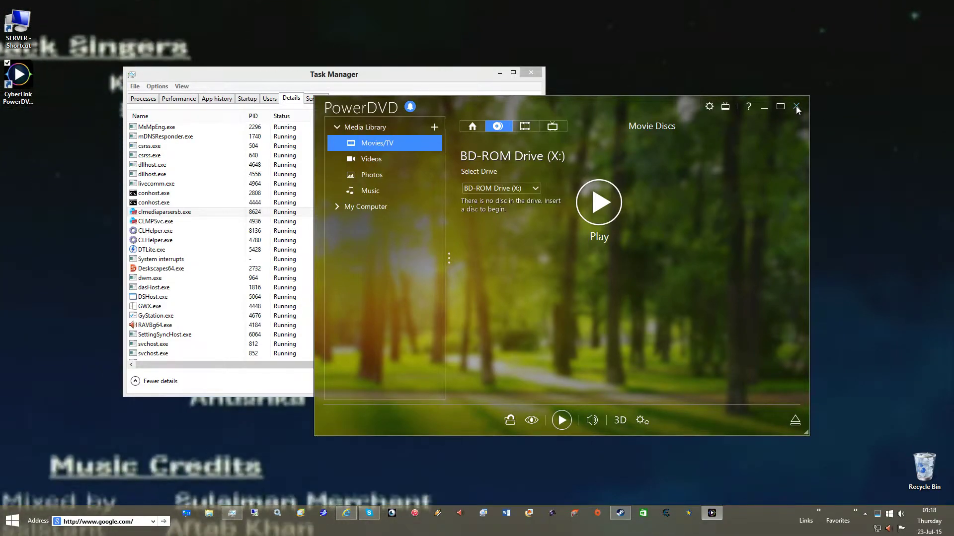
left_click(443, 75)
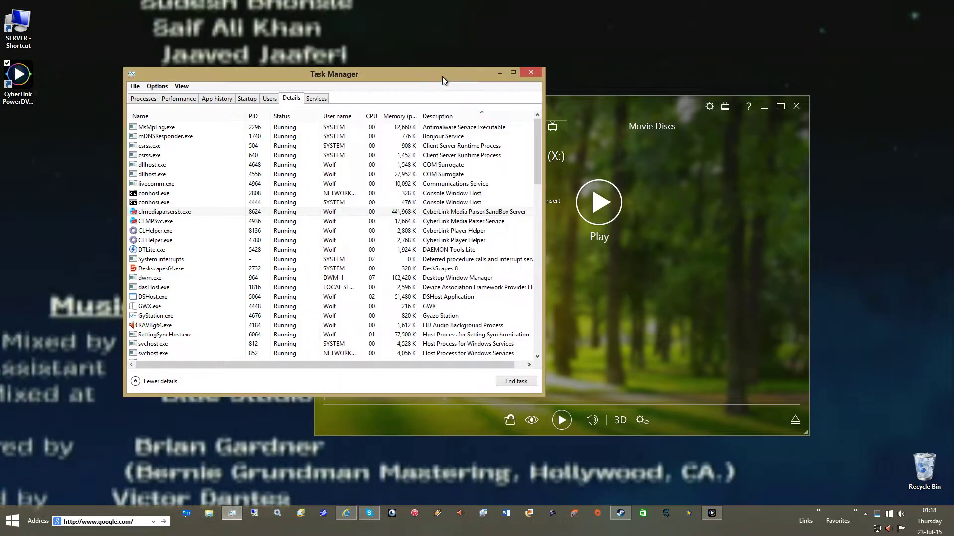
scroll(506, 243, "down", 2)
scroll(511, 248, "down", 10)
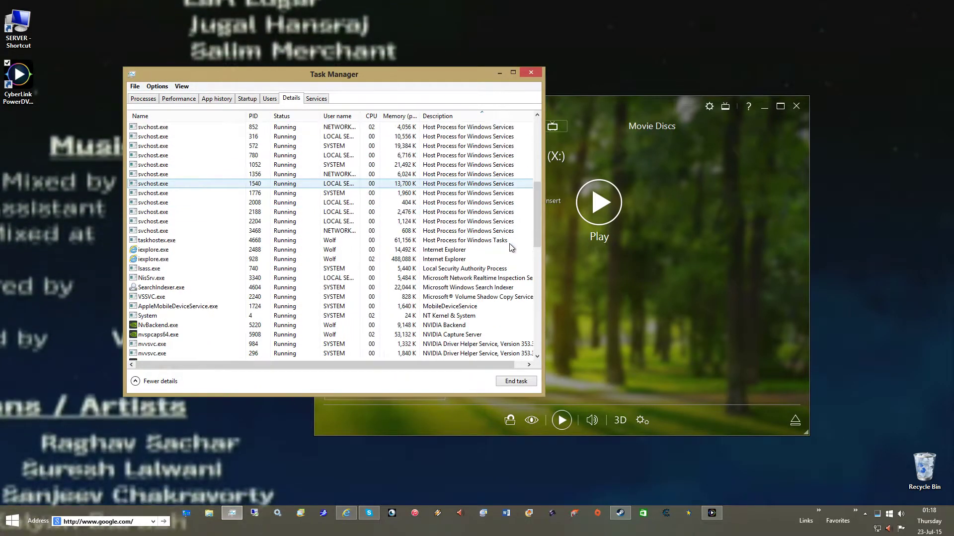
scroll(510, 248, "down", 1)
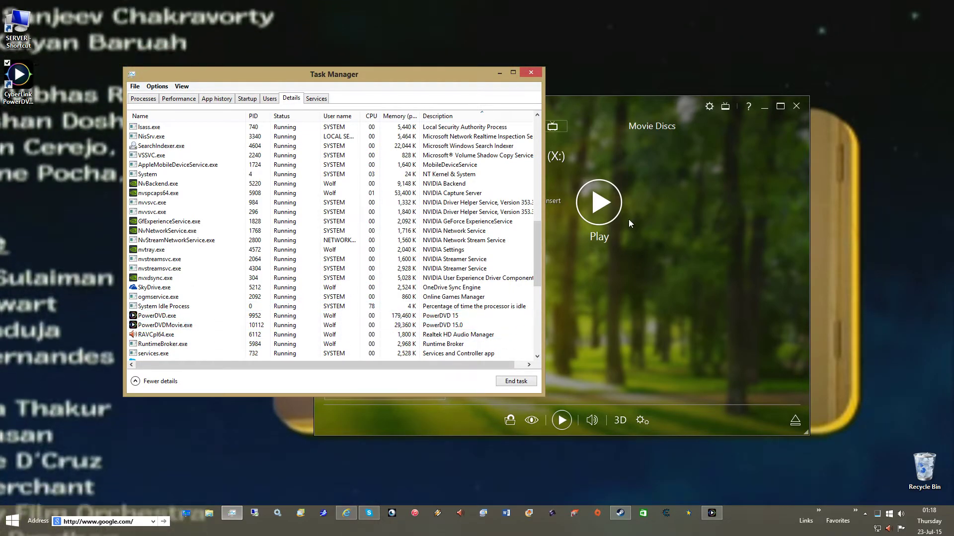
Close PowerDVD, check the hidden tray icons for it, and end the PowerDVD.exe process in Task Manager.
left_click(796, 106)
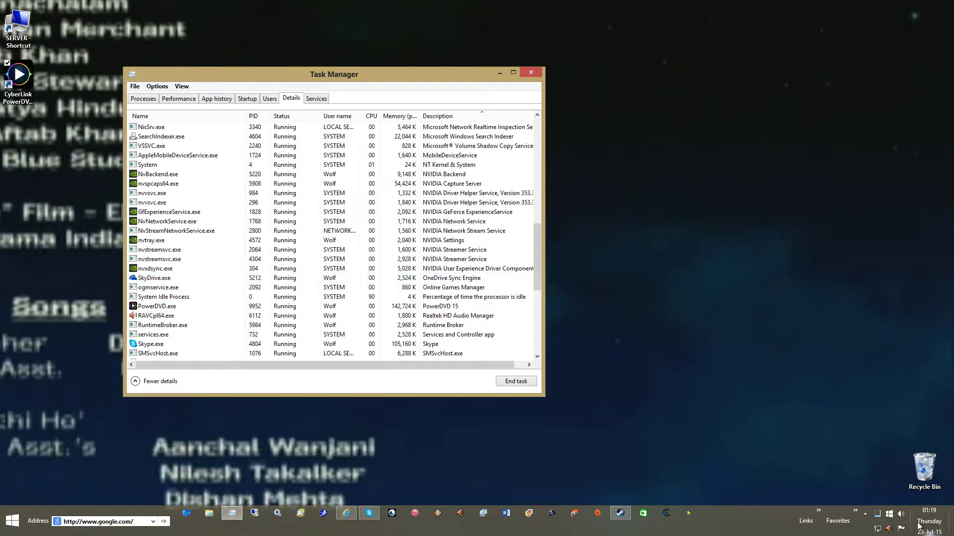
left_click(865, 514)
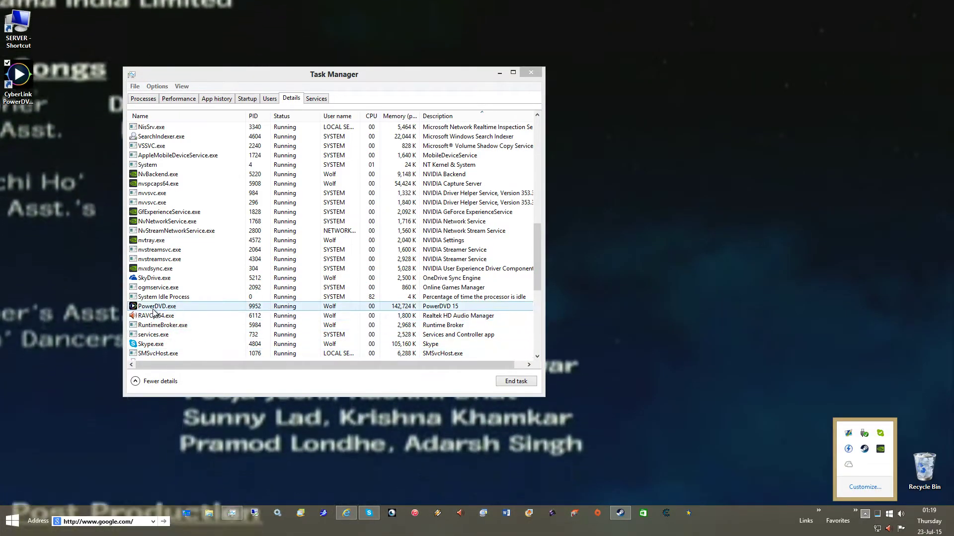
left_click(224, 307)
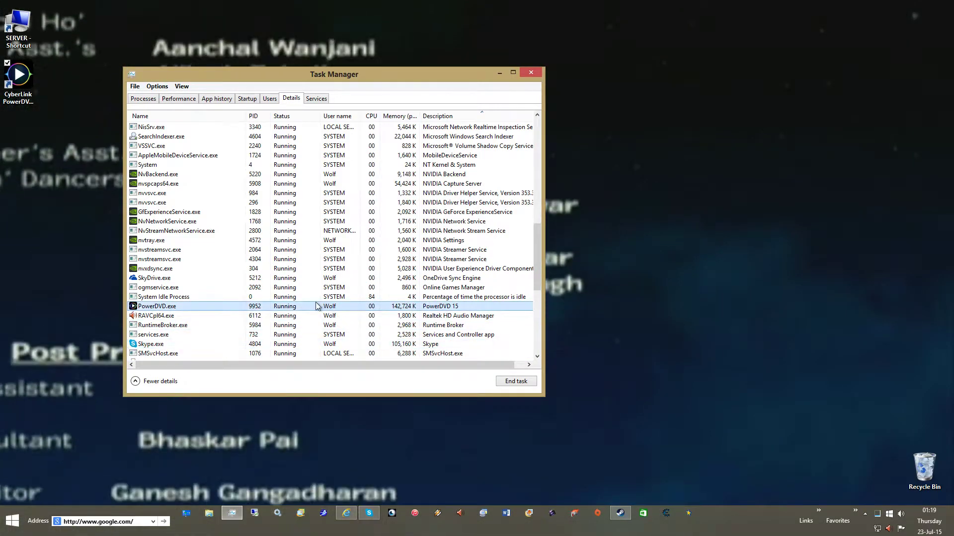
right_click(417, 308)
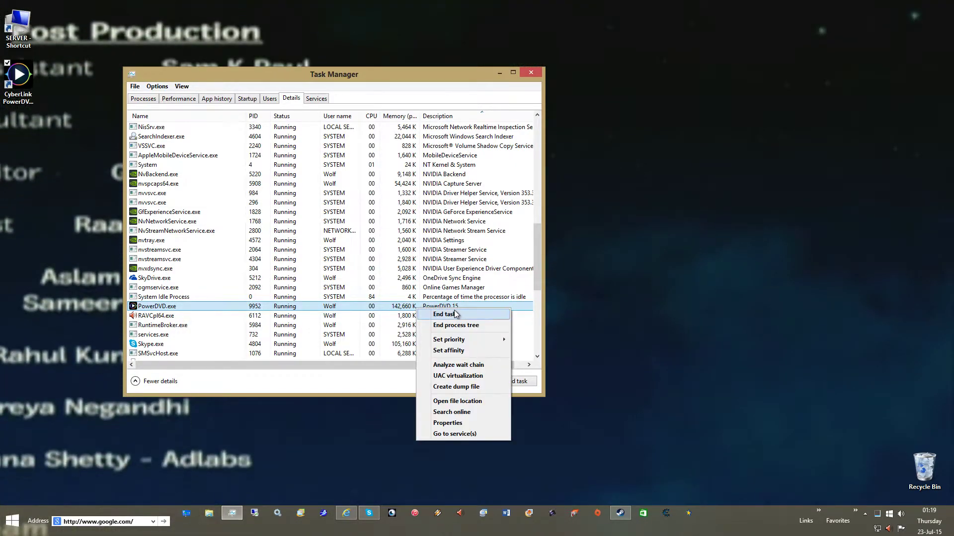
left_click(462, 318)
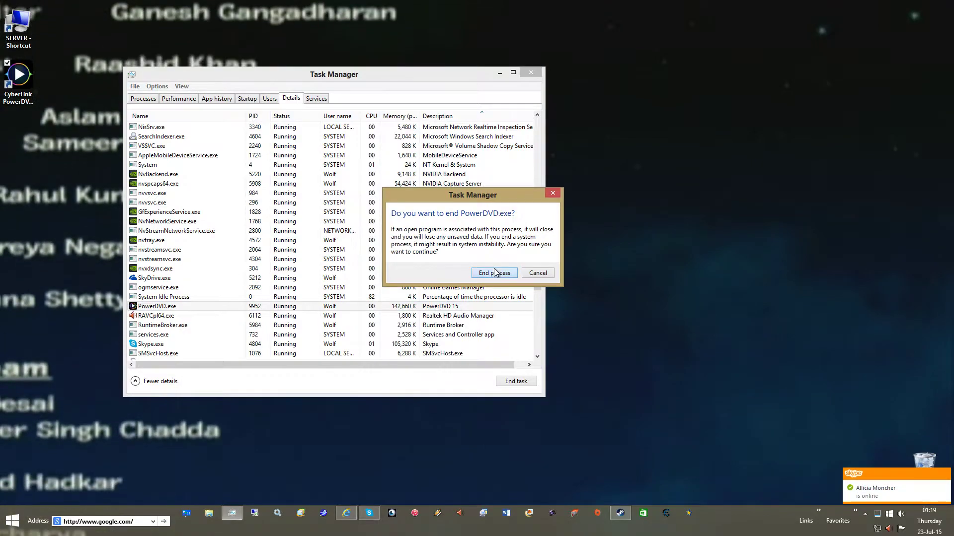
left_click(495, 272)
End the CyberLink background processes clmediaparsersb.exe and CLMPSvc.exe in Task Manager.
scroll(298, 238, "up", 10)
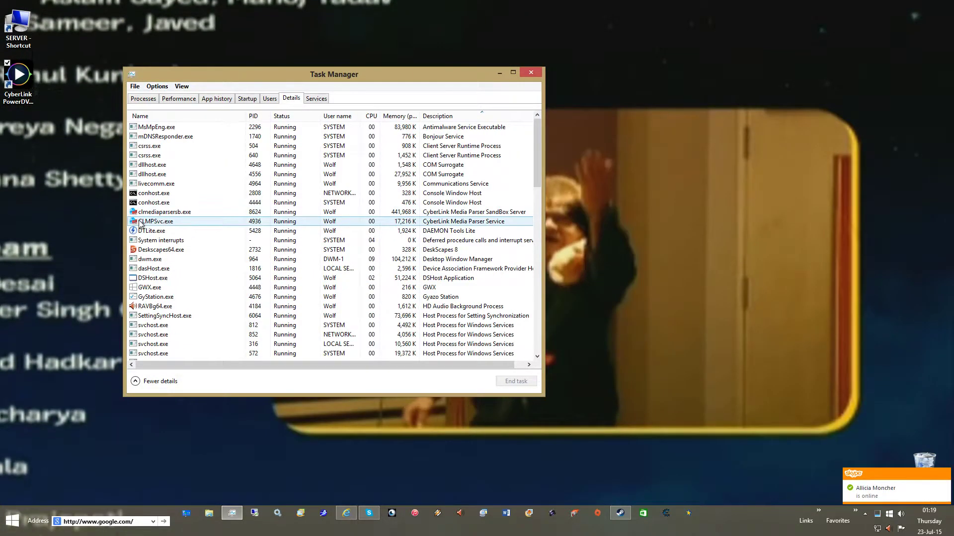
right_click(163, 203)
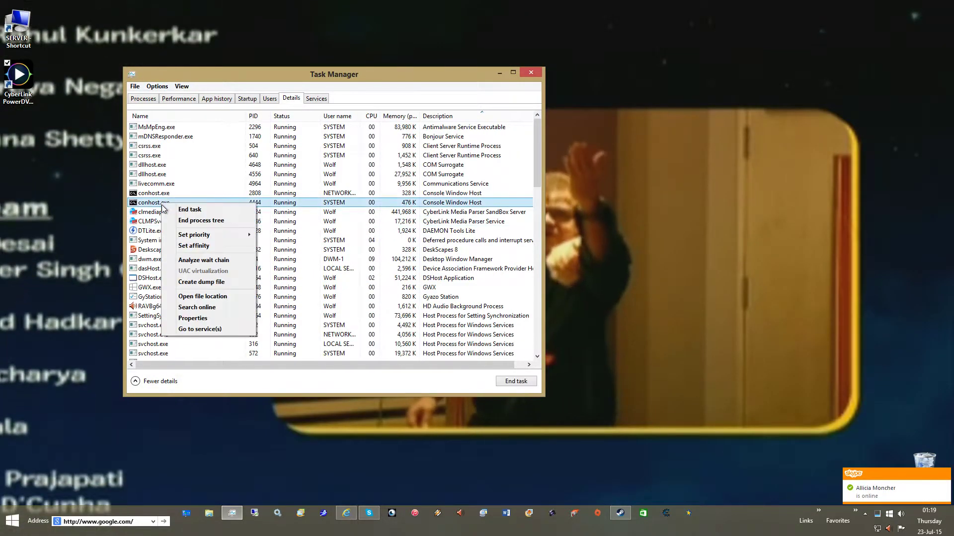
right_click(163, 212)
left_click(190, 218)
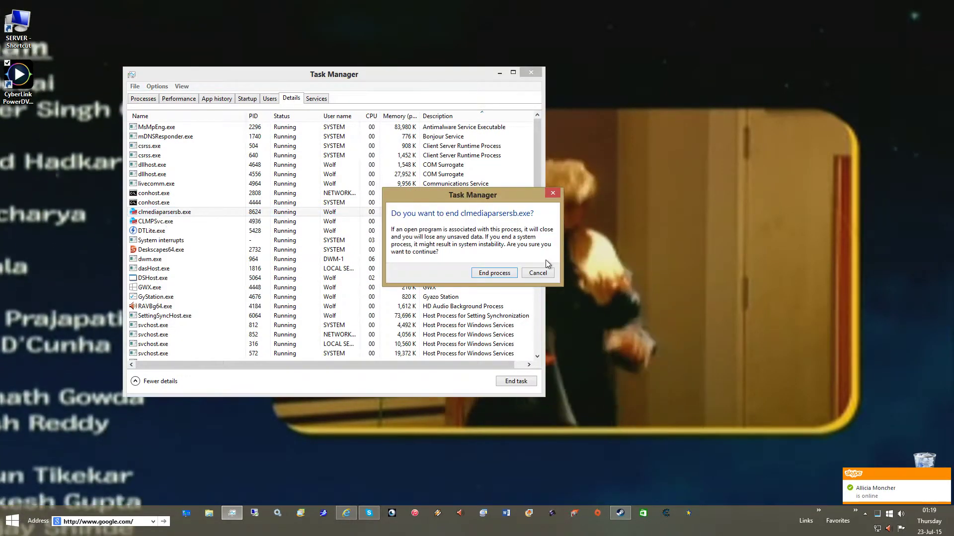
left_click(495, 274)
right_click(192, 211)
left_click(224, 219)
left_click(496, 274)
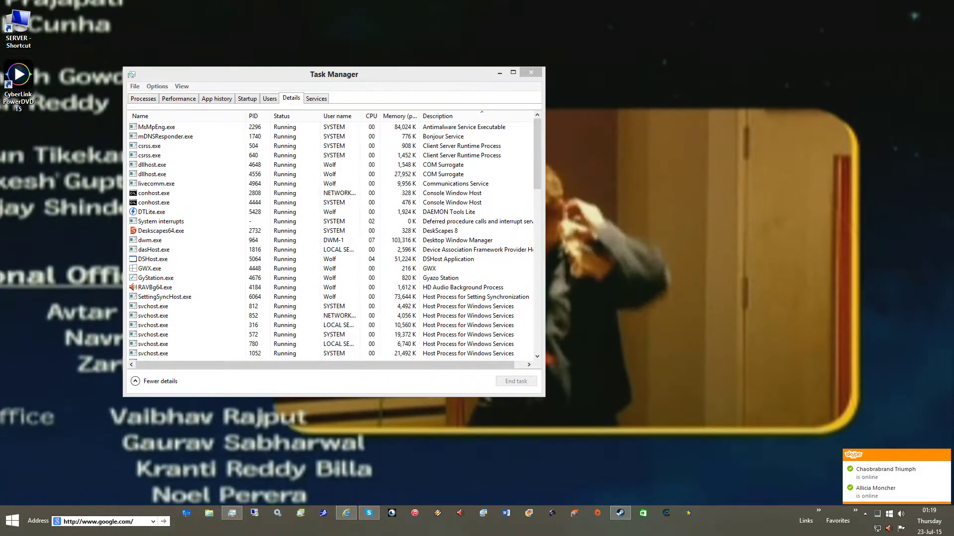
Relaunch PowerDVD 15 and check its processes in Task Manager, both while it runs and after closing it.
left_click(18, 80)
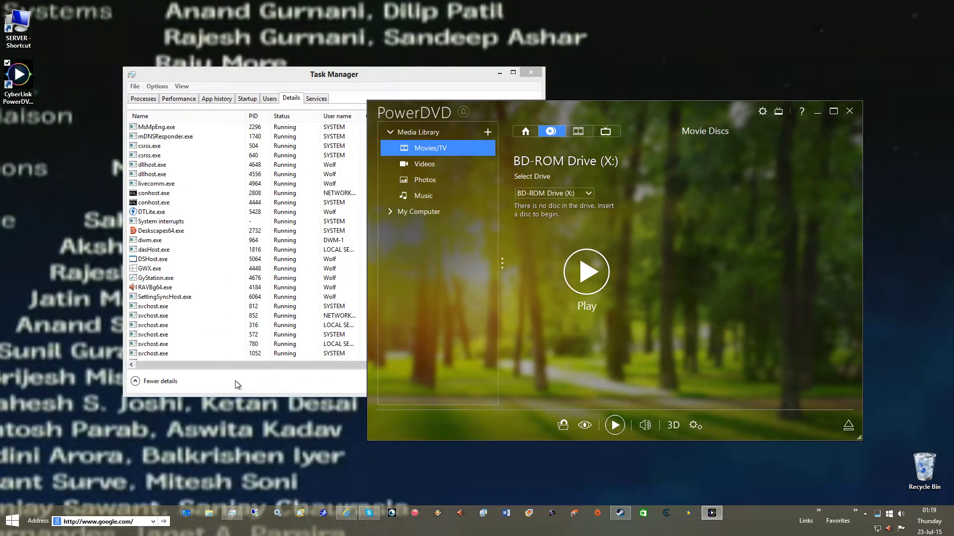
left_click(237, 385)
scroll(298, 246, "down", 15)
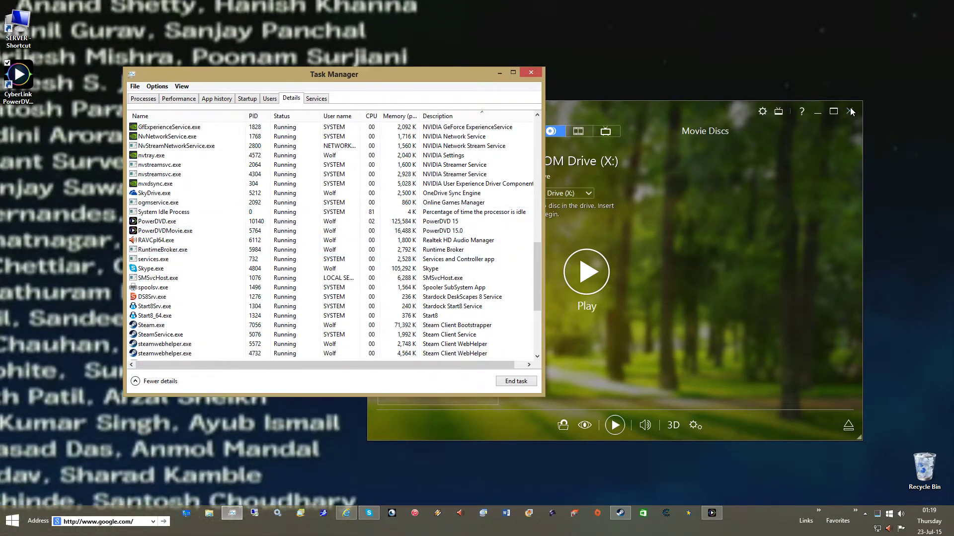
left_click(850, 112)
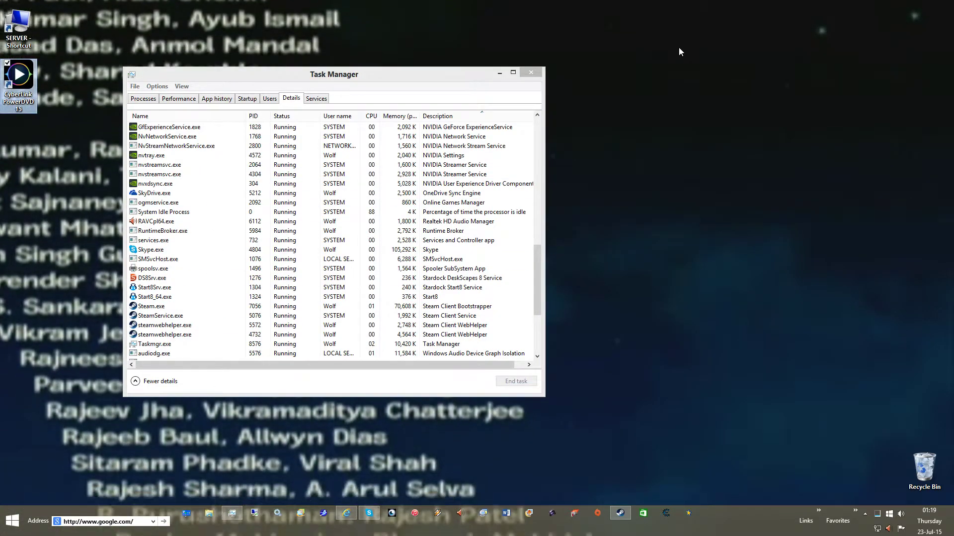
scroll(406, 130, "up", 12)
Reopen PowerDVD and review its General settings and file associations, cancelling out of both.
left_click(406, 131)
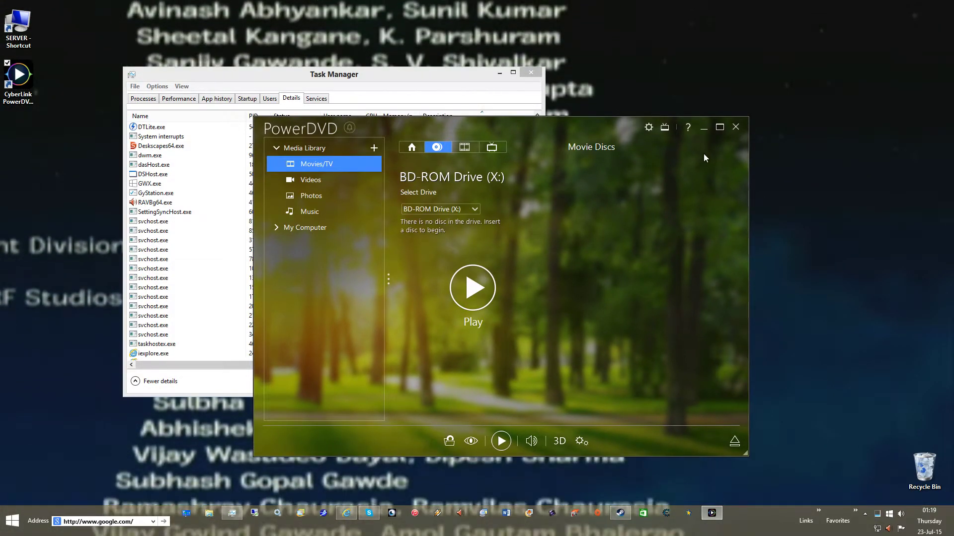
left_click(647, 127)
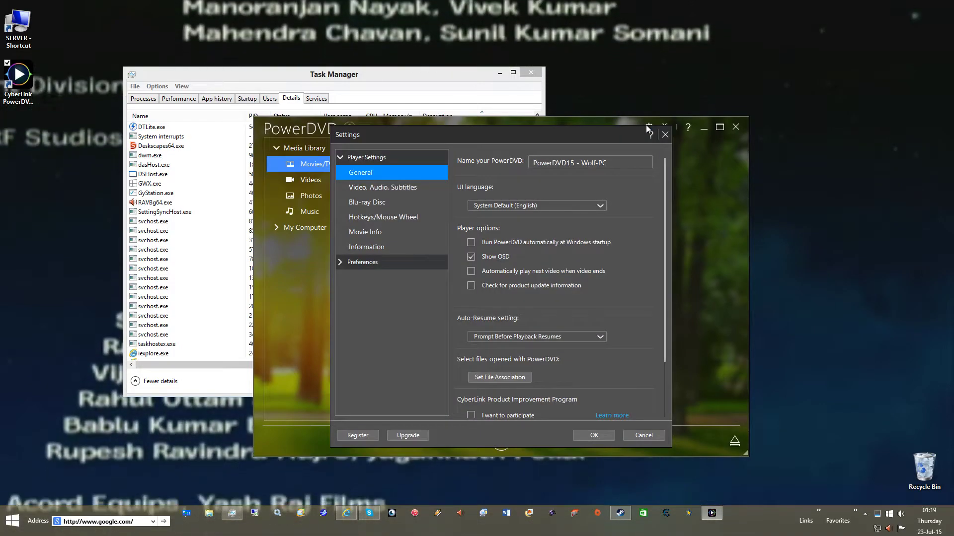
scroll(662, 293, "down", 1)
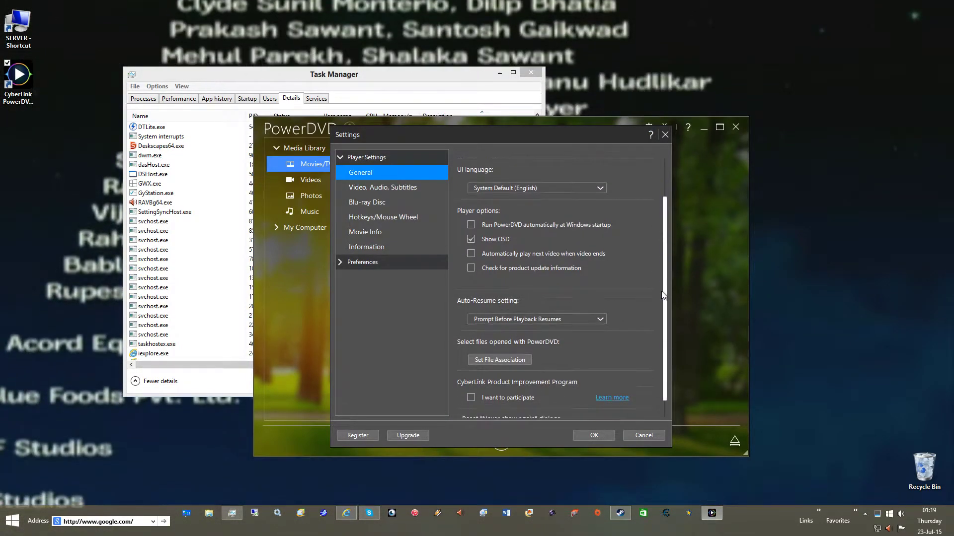
scroll(662, 297, "down", 3)
left_click(472, 303)
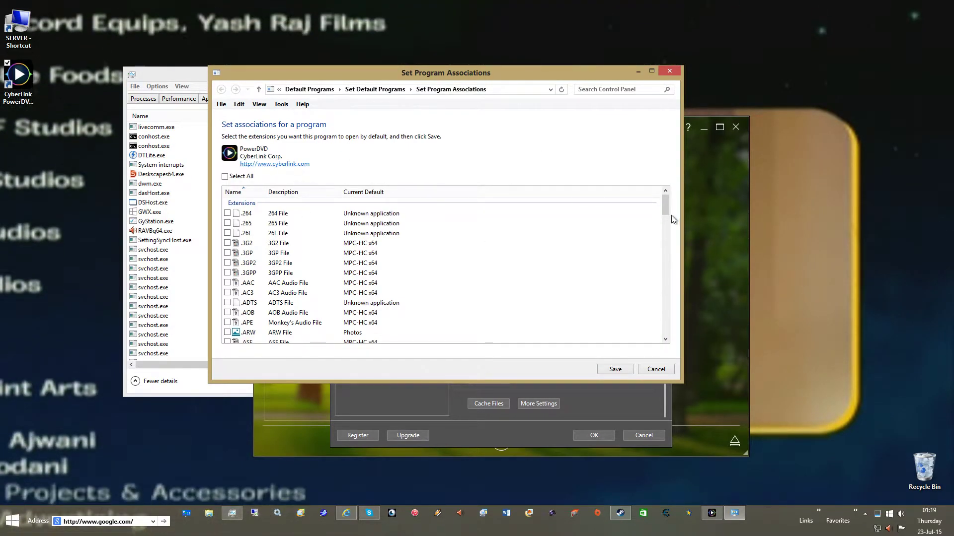
left_click(651, 370)
left_click(653, 437)
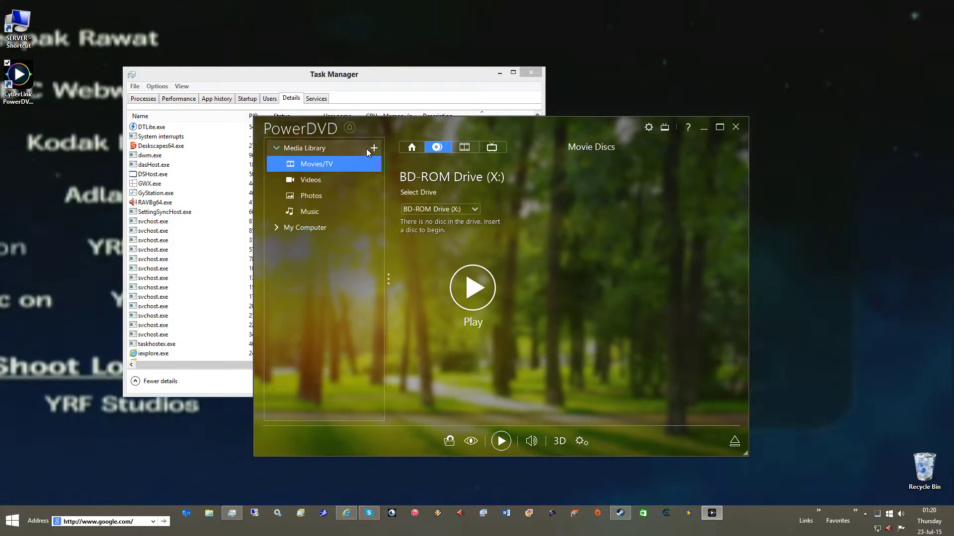
Move the PowerDVD window aside, close Task Manager, and delete the CyberLink PowerDVD 15 desktop shortcut.
left_click_drag(403, 129, 457, 144)
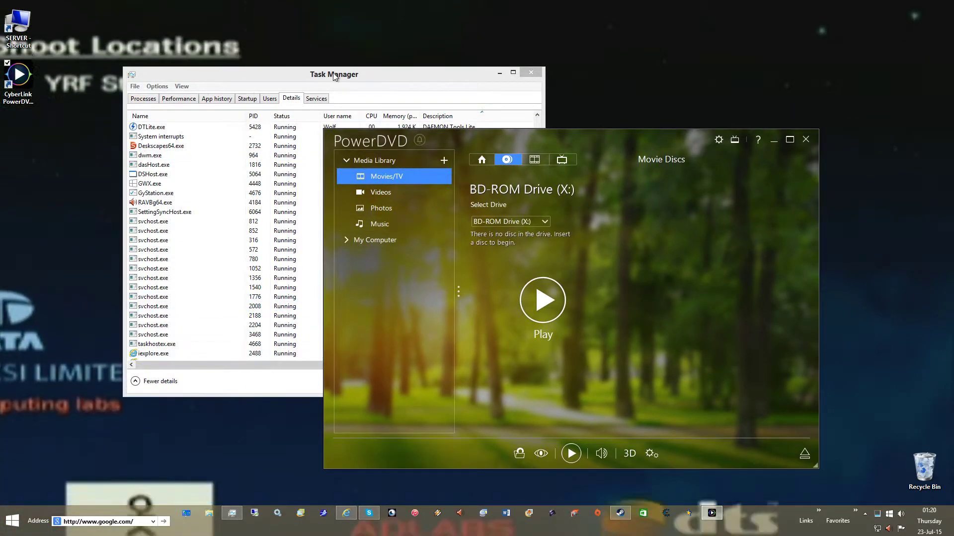
left_click_drag(406, 71, 360, 73)
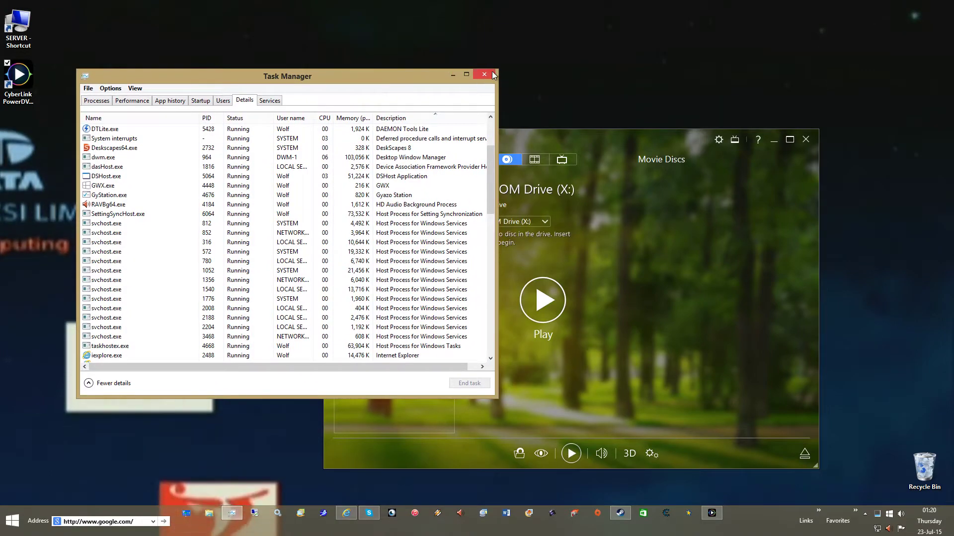
left_click(483, 74)
left_click_drag(18, 74, 914, 470)
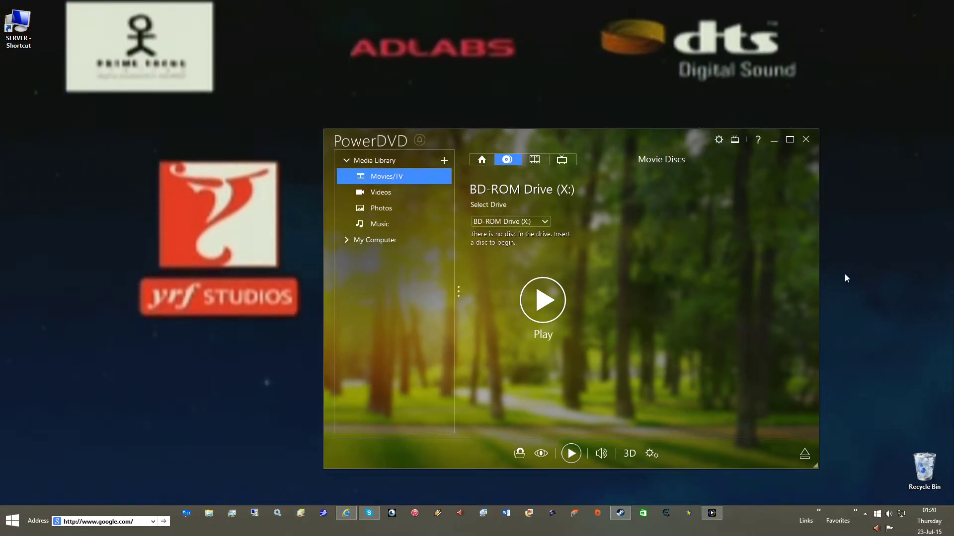
Look through PowerDVD's Videos, Photos and Music libraries and the My Computer section, returning to Movies/TV.
left_click(393, 189)
left_click(398, 212)
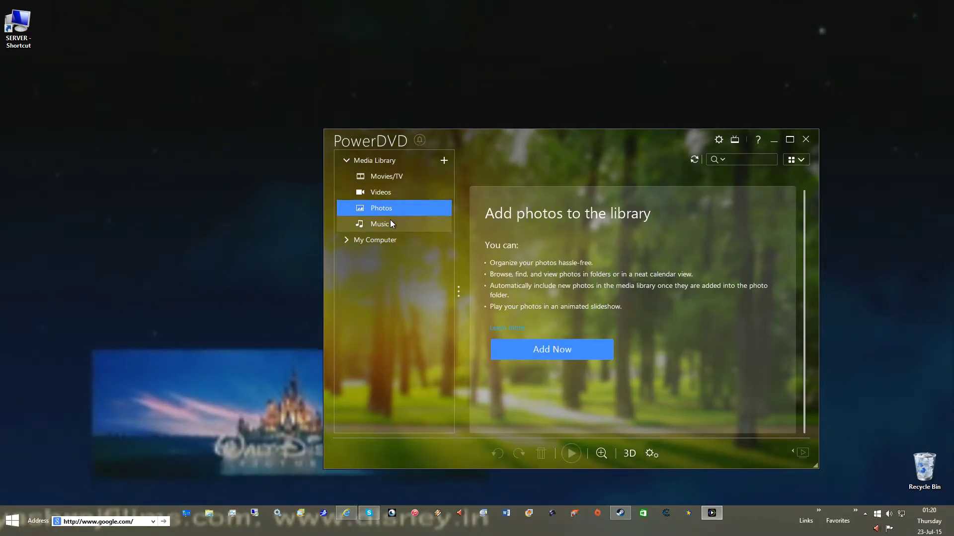
left_click(390, 224)
left_click(347, 160)
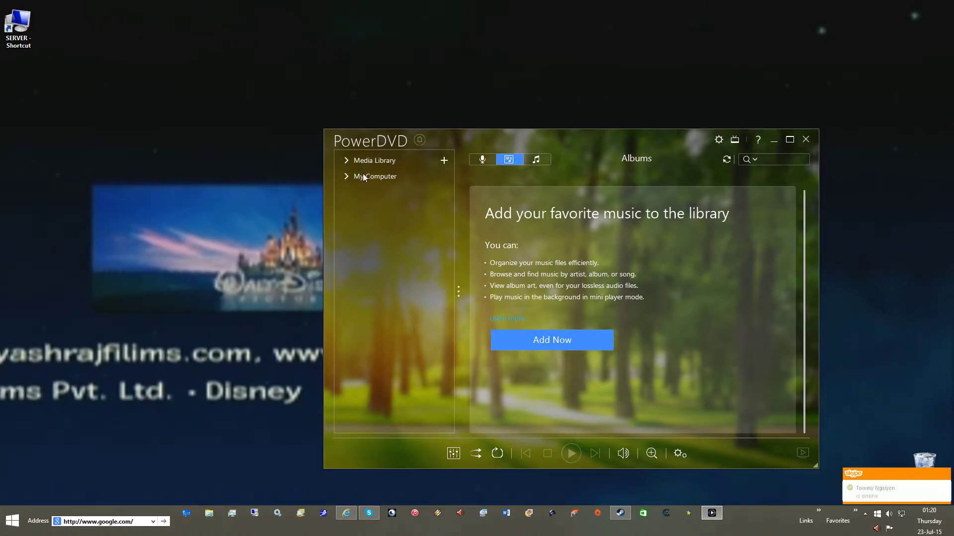
left_click(340, 177)
left_click(340, 177)
left_click(346, 160)
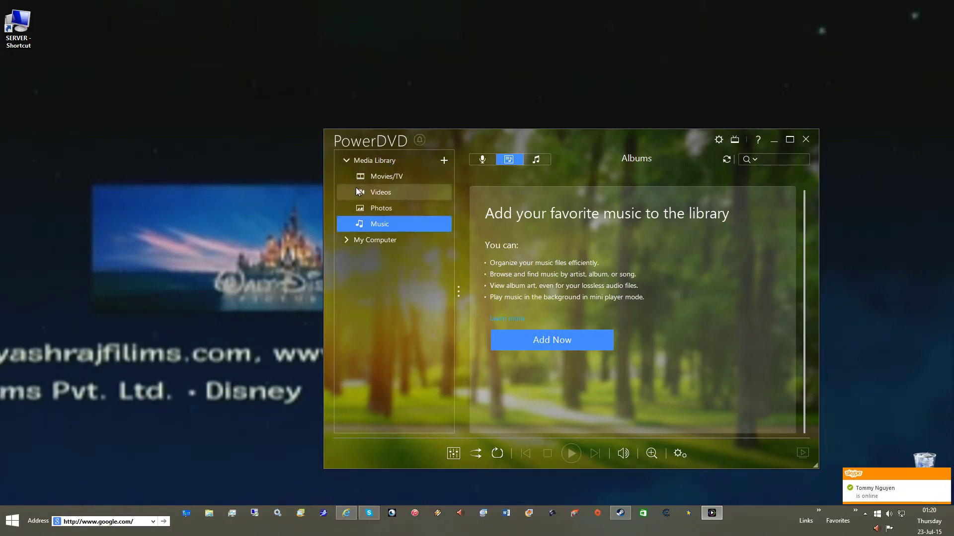
left_click(391, 177)
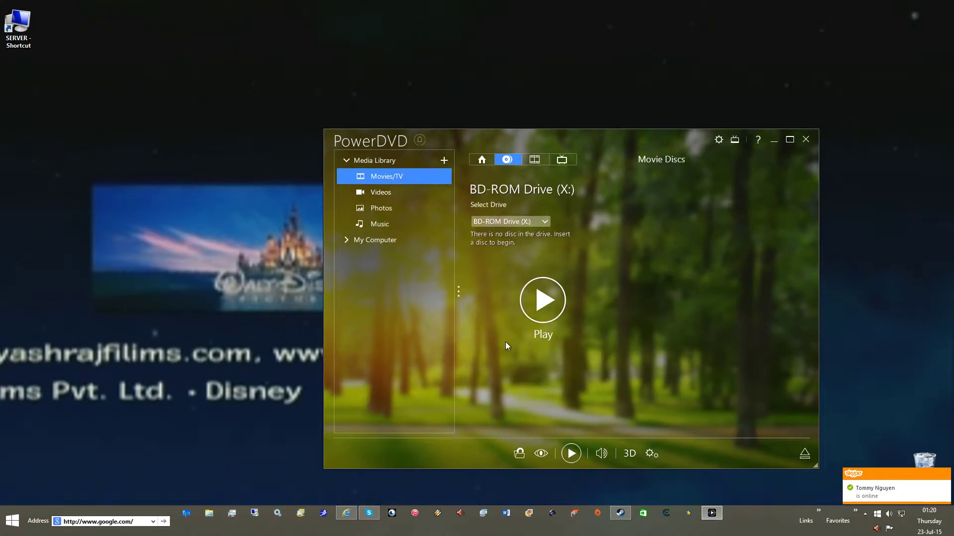
Open the Videos folder on the SERVER network share and arrange it side by side with the PowerDVD window.
left_click(211, 514)
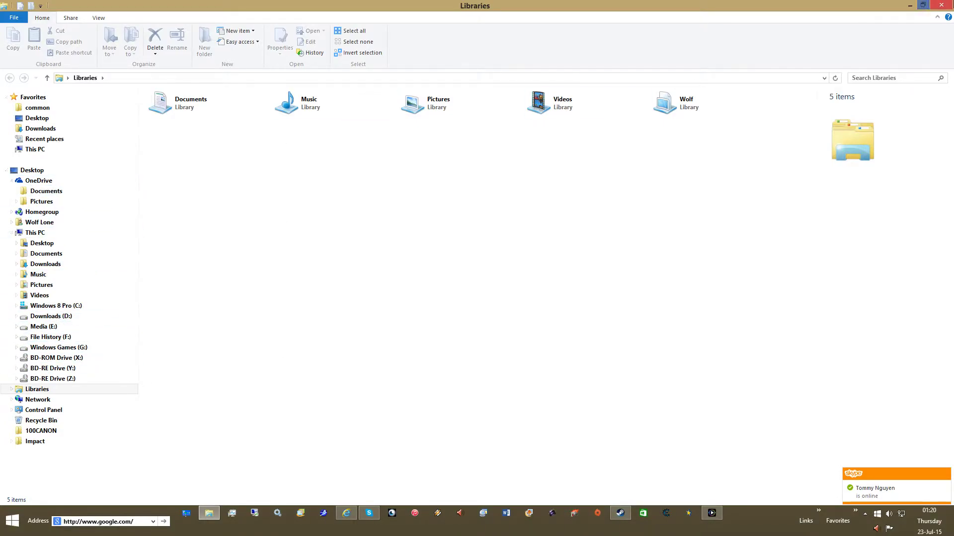
key("alt+F4")
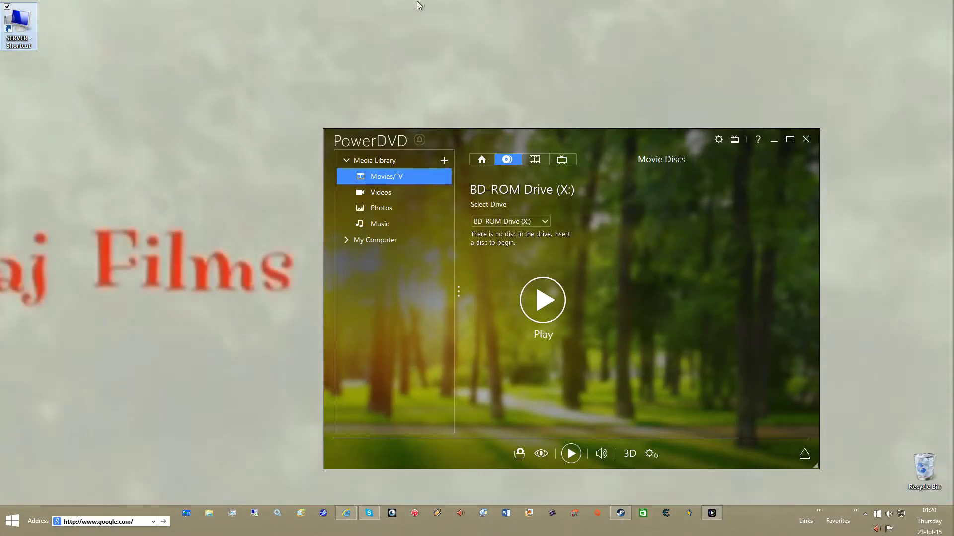
key("Return")
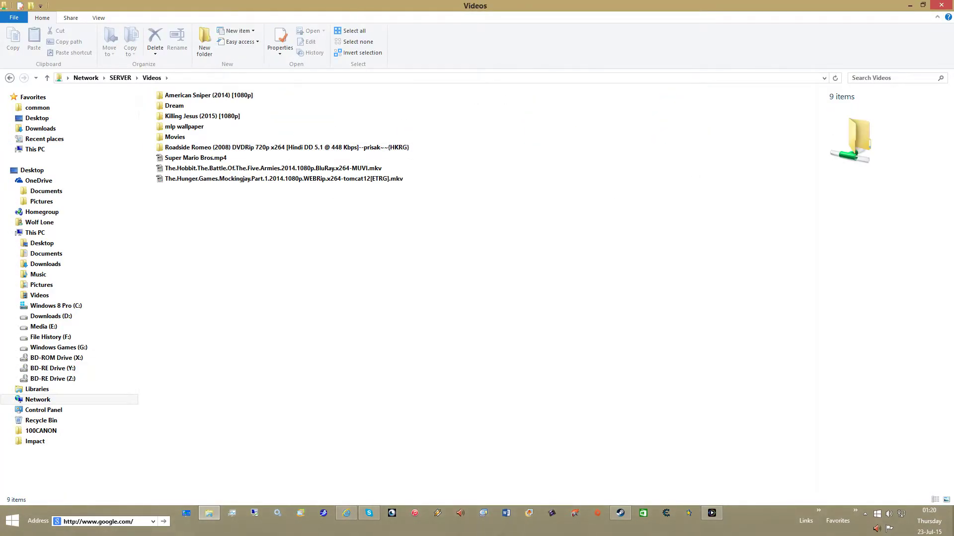
key("super+Right")
left_click_drag(443, 132, 189, 132)
Dismiss the missing-disc message and look through PowerDVD's disc drive choices, Movie Library and Movie Info pages.
left_click_drag(688, 182, 288, 274)
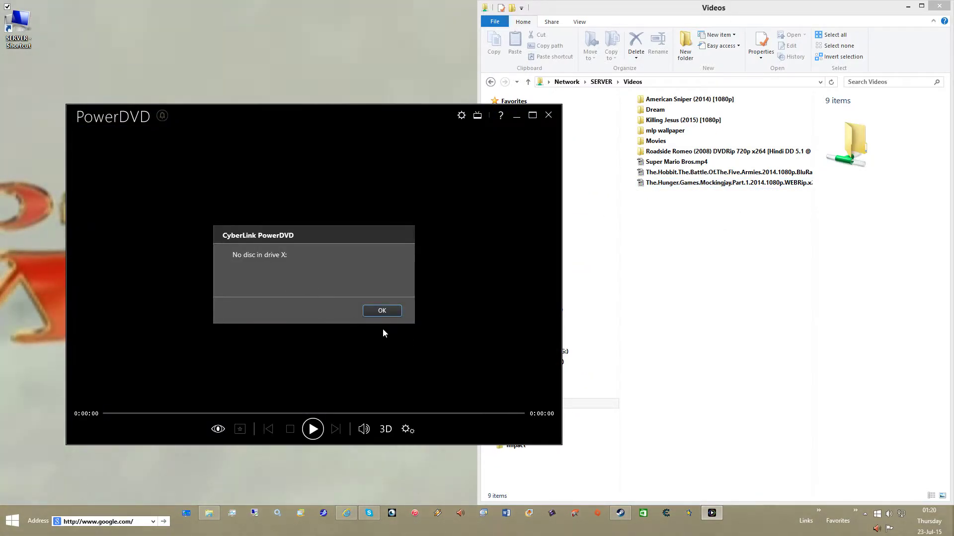
left_click(381, 311)
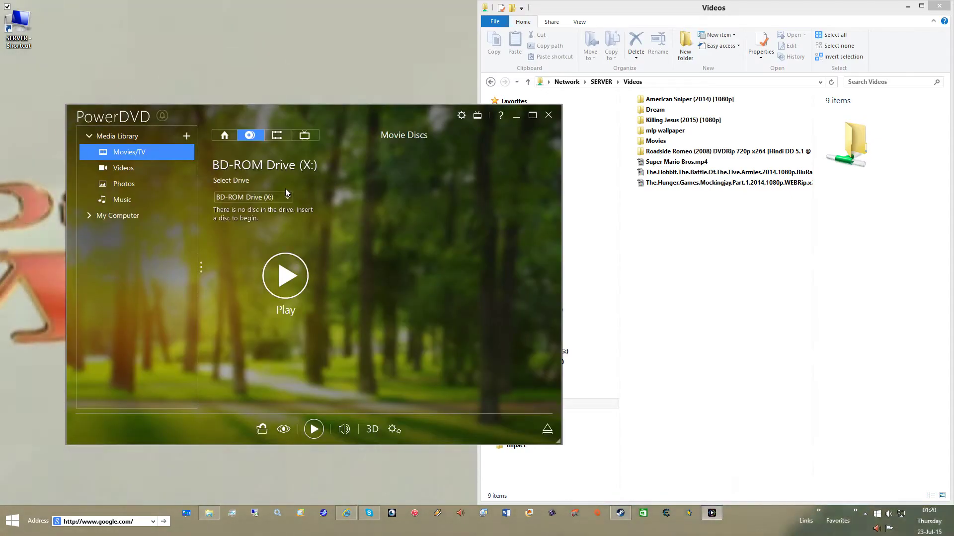
left_click(286, 193)
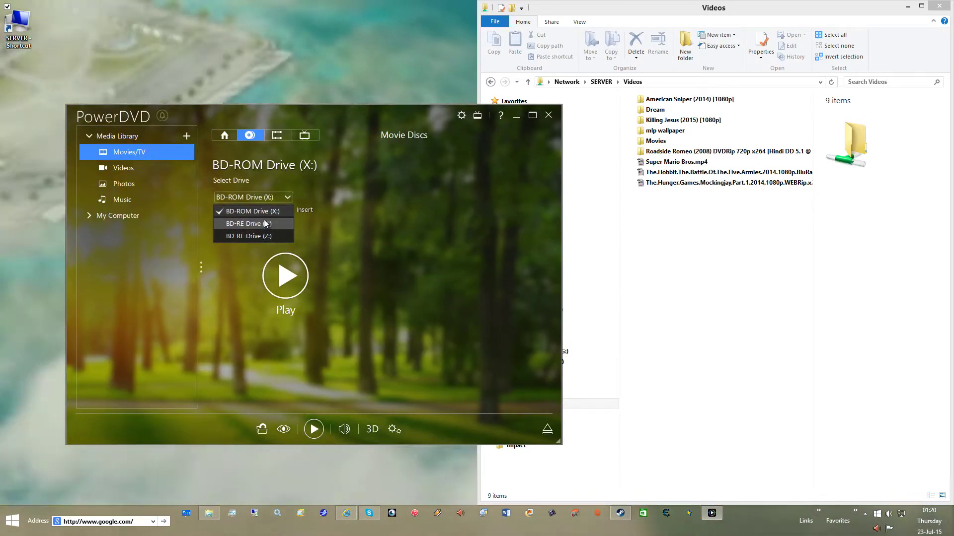
left_click(301, 164)
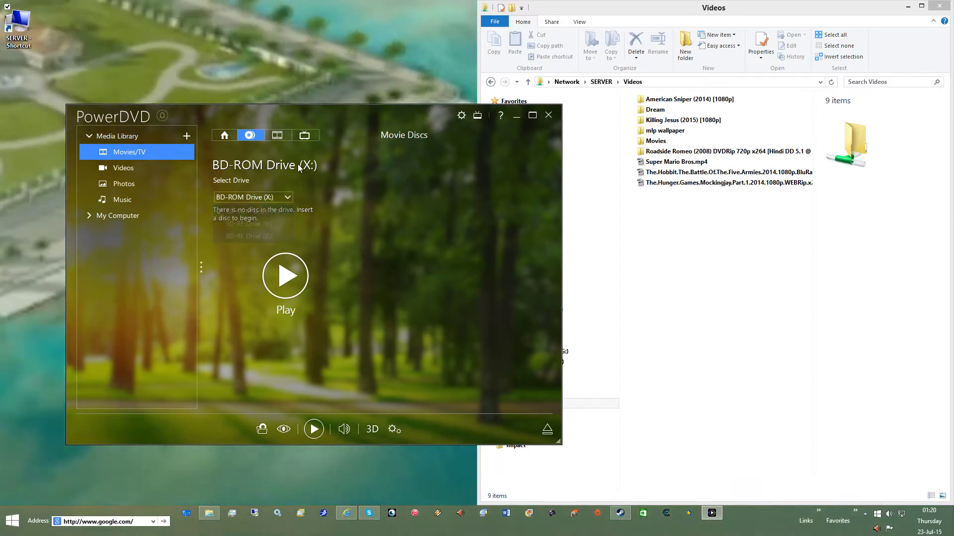
left_click(272, 138)
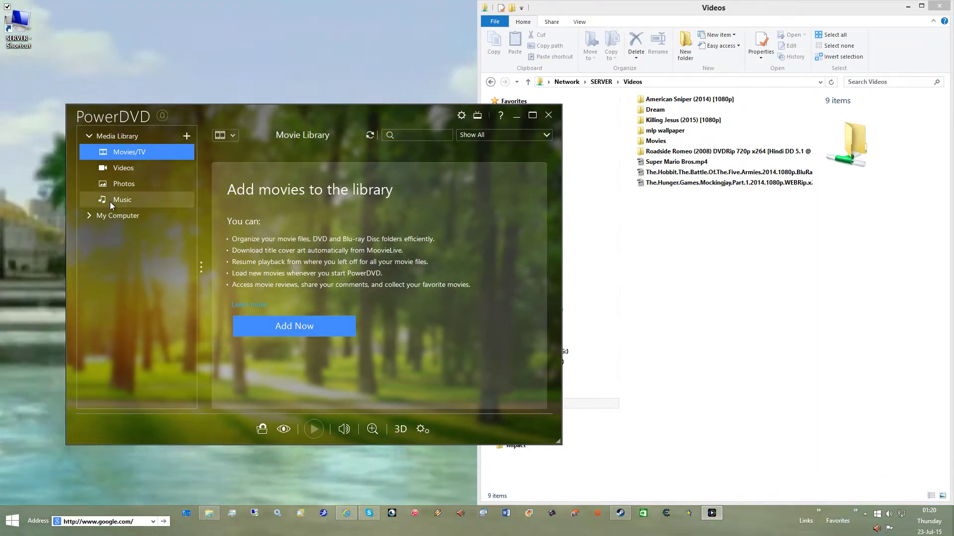
left_click(107, 141)
left_click(107, 141)
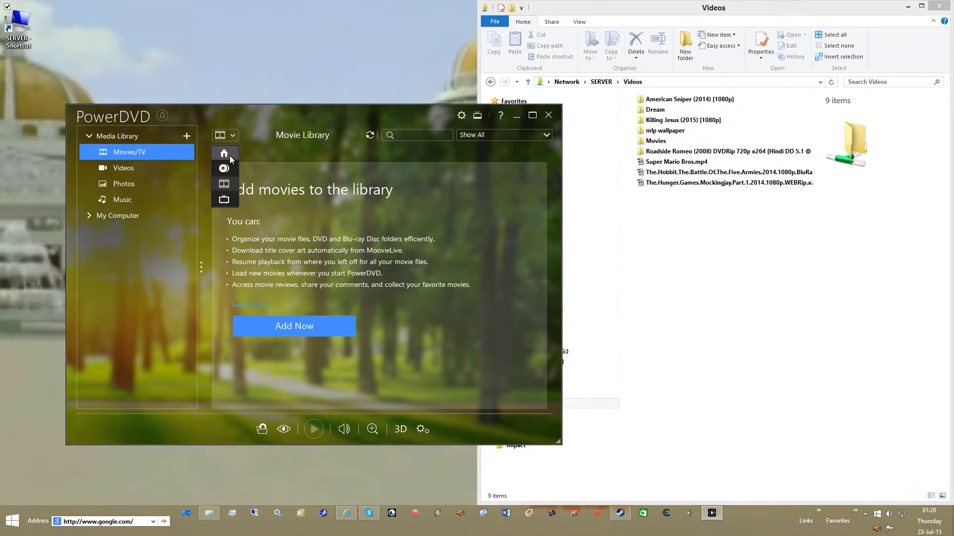
left_click(230, 155)
Play Super Mario Bros.mp4 from the server's Videos folder in PowerDVD, skip to about 23 minutes, and pause it.
left_click(709, 355)
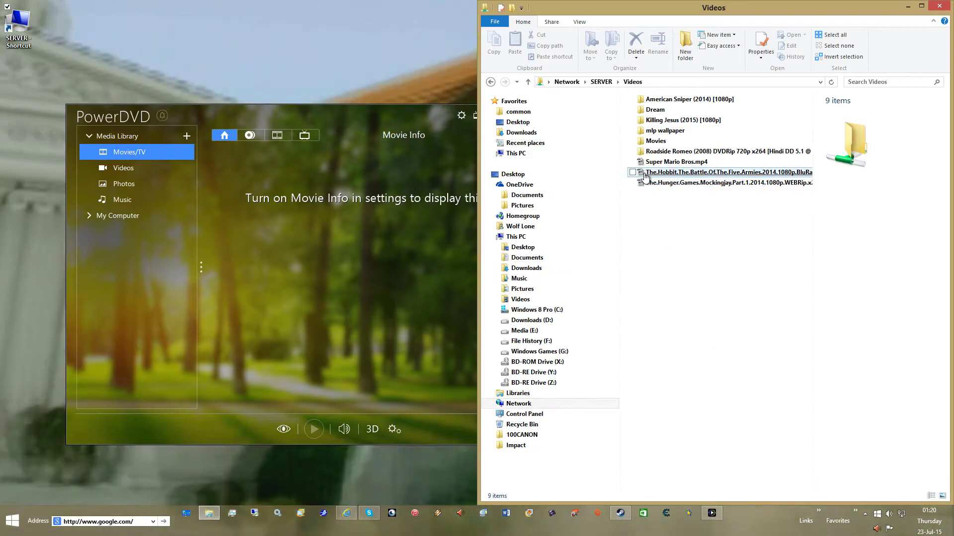
double_click(655, 158)
left_click(654, 160)
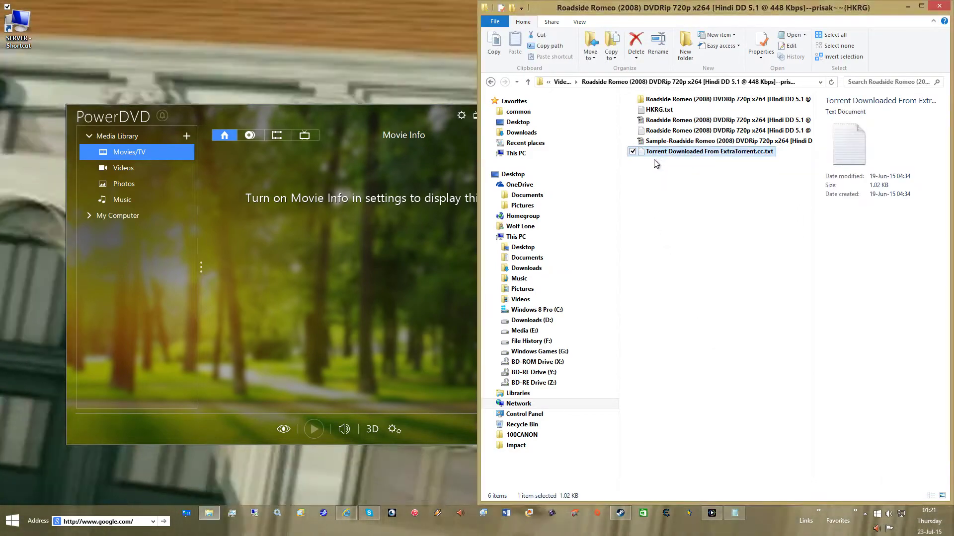
key("BackSpace")
left_click_drag(676, 162, 357, 251)
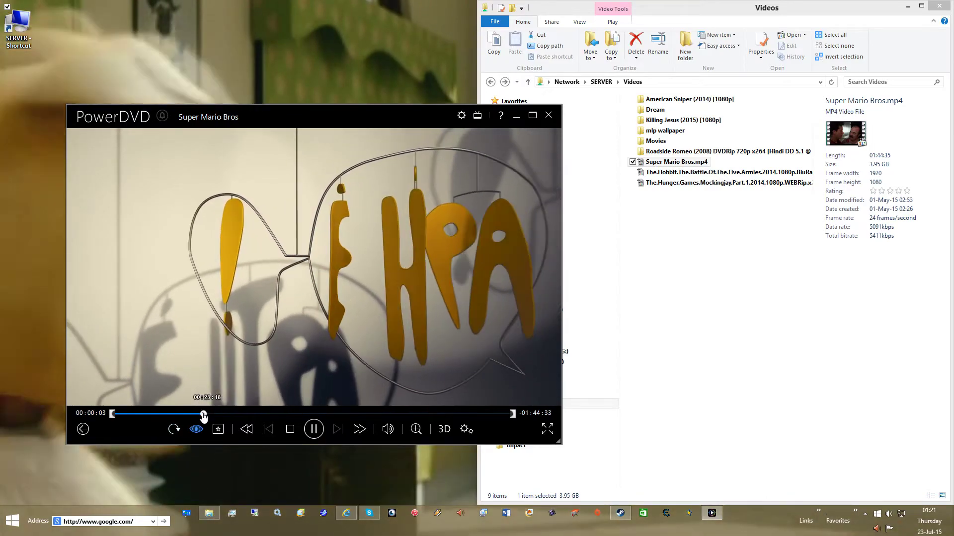
left_click(204, 414)
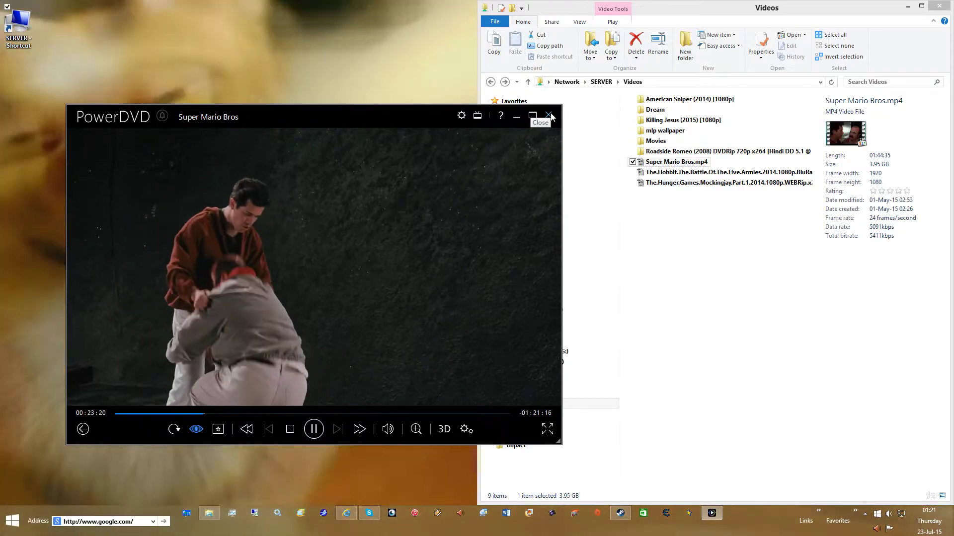
left_click(95, 242)
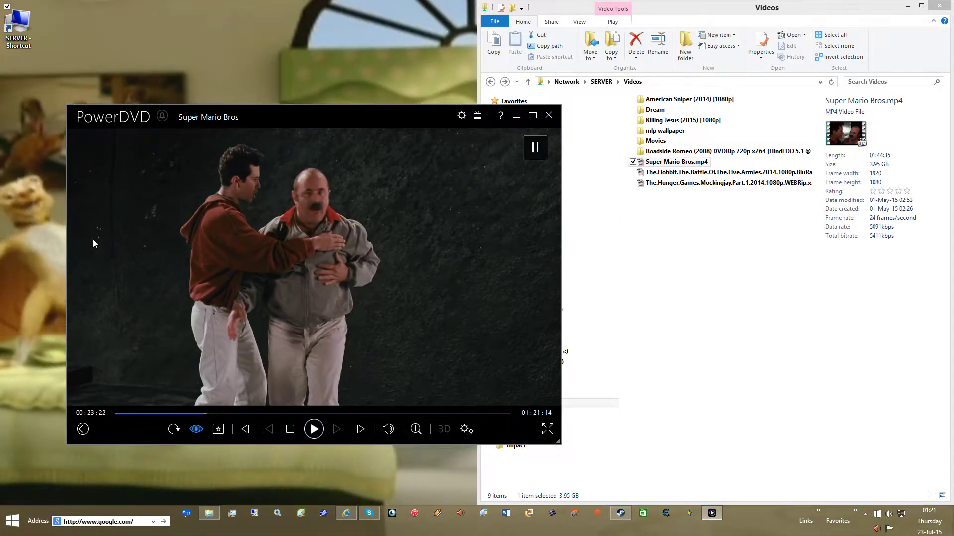
Return from playback to the Temporary Playlist and collapse the Media Library section.
left_click(83, 430)
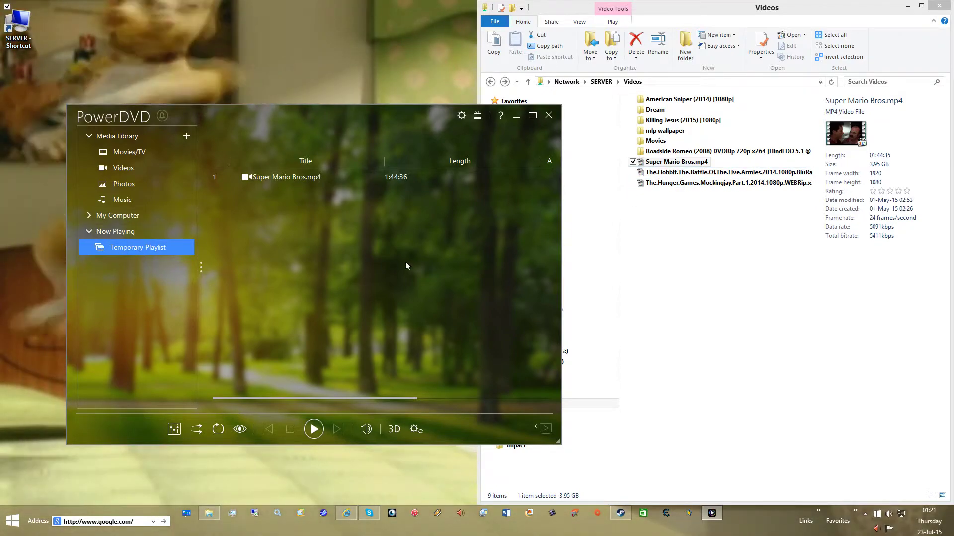
left_click(112, 232)
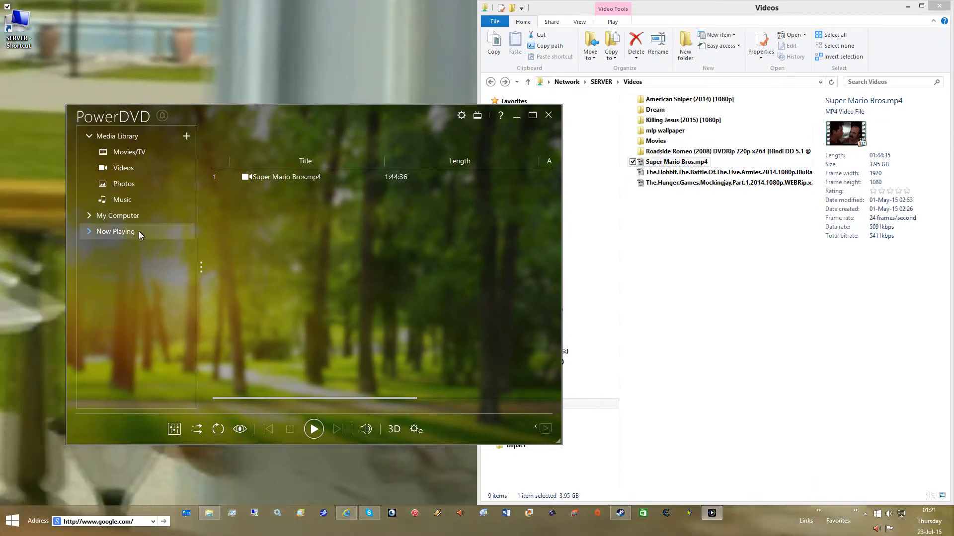
left_click(139, 231)
left_click(113, 137)
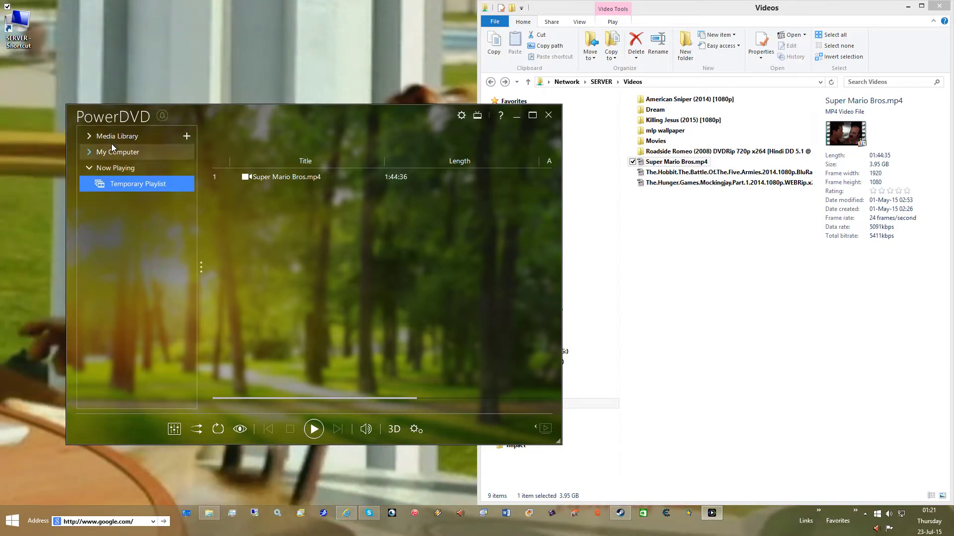
Play The Hobbit video from the Videos folder with CyberLink PowerDVD 15, skip to about 26 minutes, and return to the playlist.
left_click(672, 206)
right_click(676, 173)
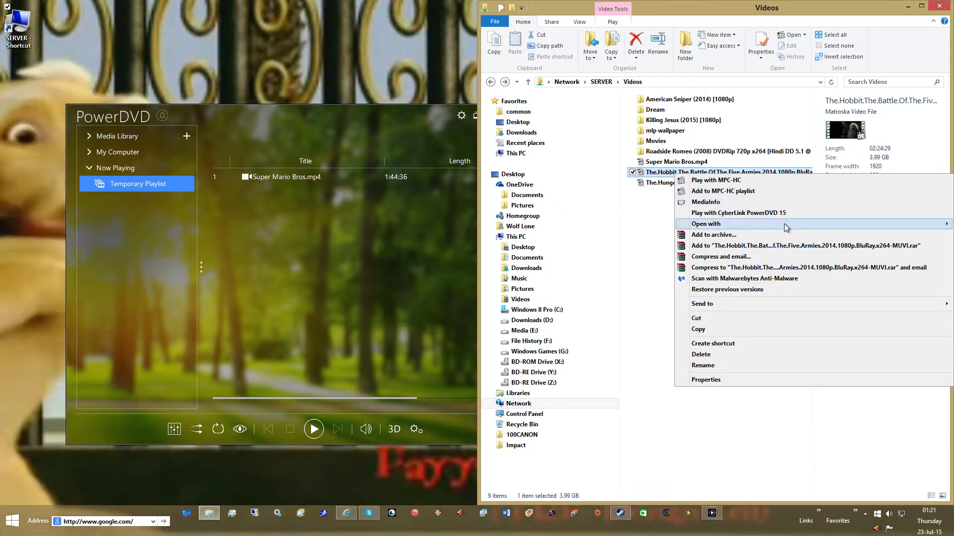
left_click(777, 213)
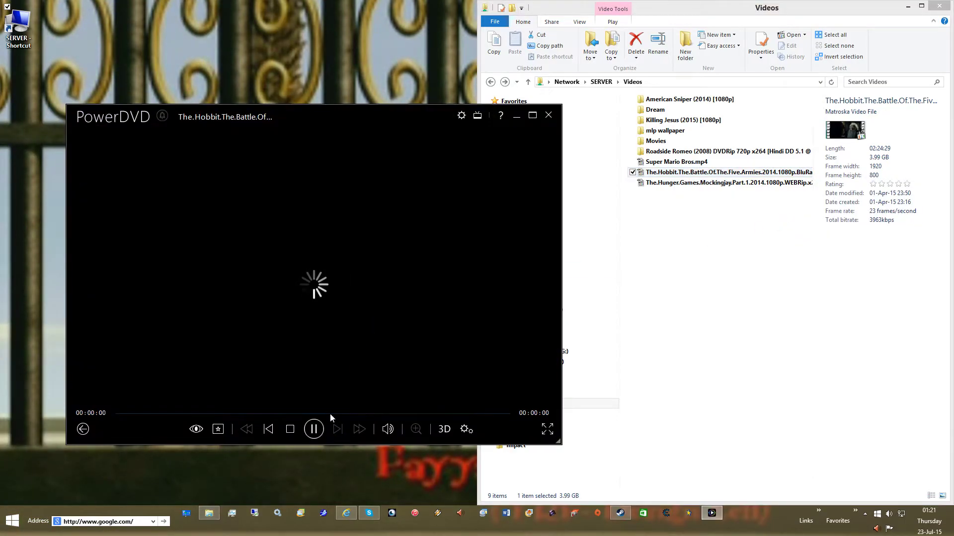
left_click(188, 413)
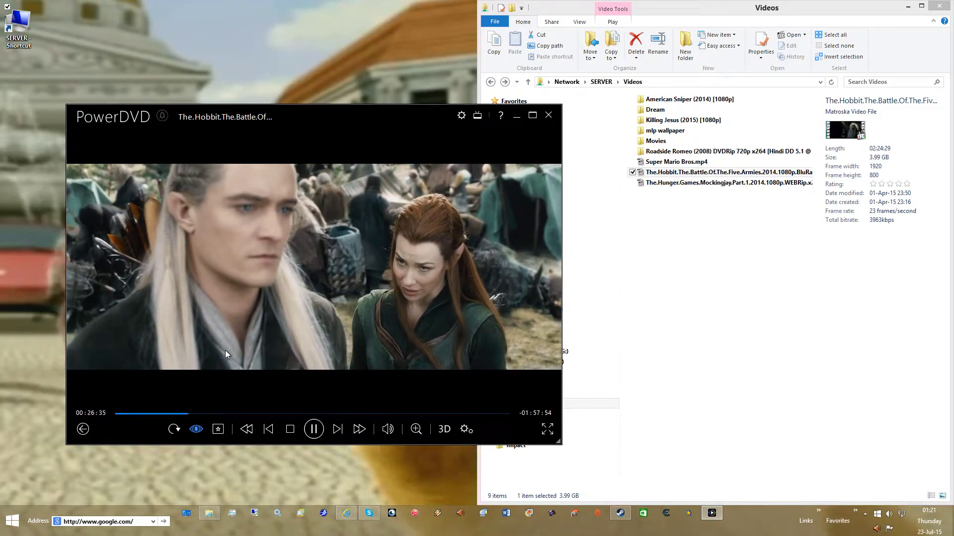
left_click(84, 428)
Open the DVD 57 folder in Music and play the "02 - Mike Shiver - Everywhere You Are" track with CyberLink PowerDVD 15.
left_click(768, 265)
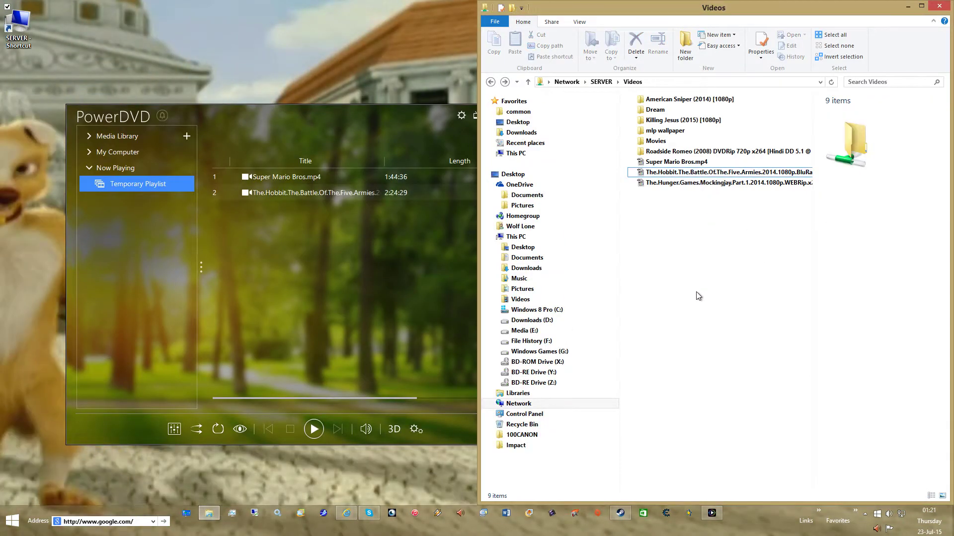
left_click(577, 279)
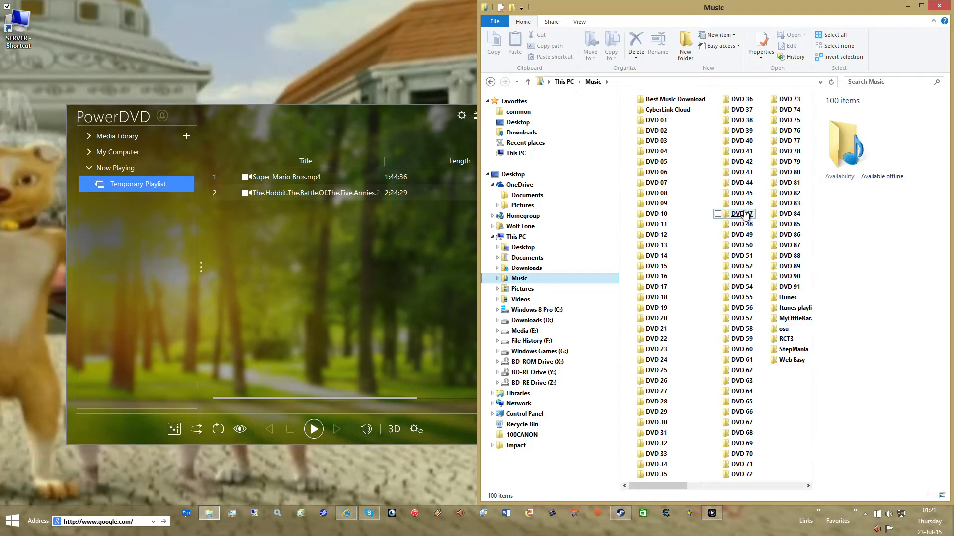
double_click(741, 318)
left_click(708, 234)
right_click(708, 234)
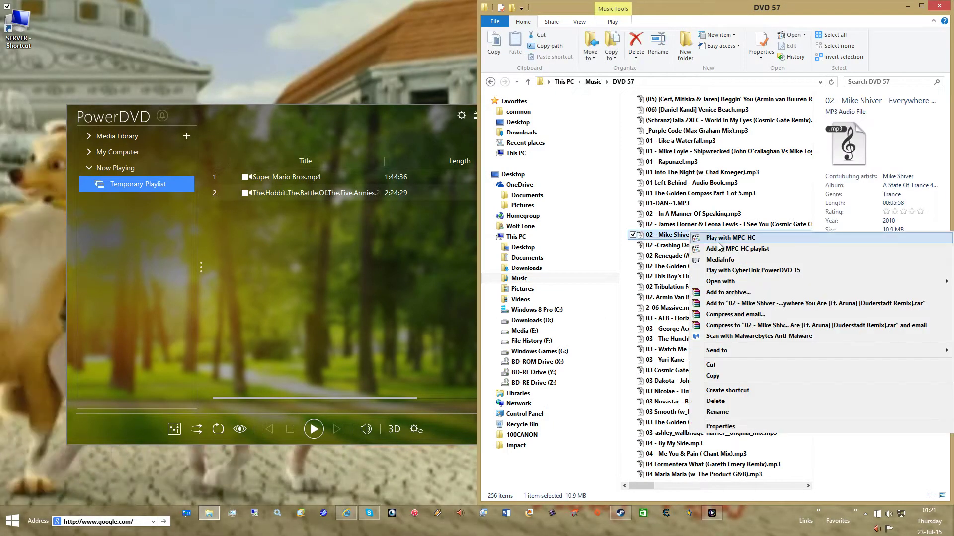
left_click(706, 266)
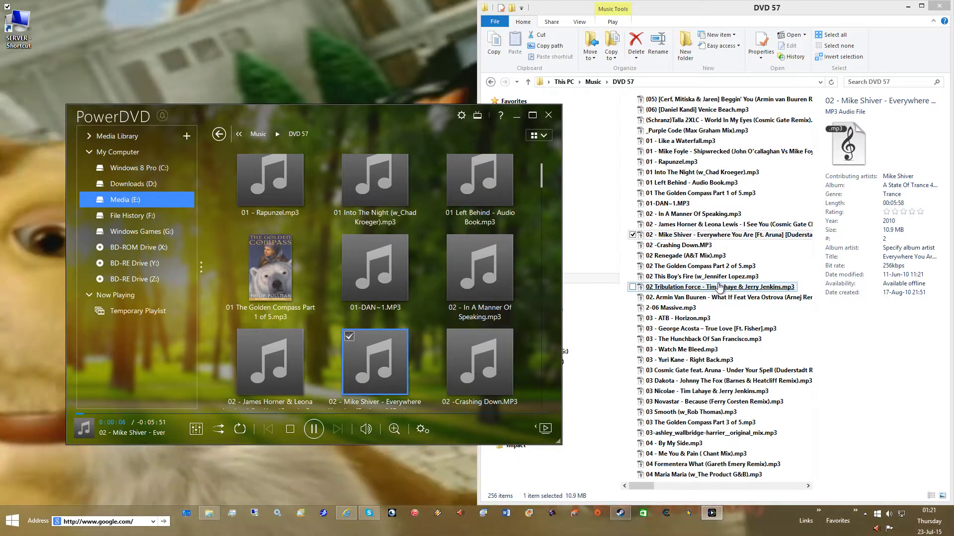
Play 02 -Crashing Down.MP3 from the DVD 57 folder in PowerDVD and view the player's settings options.
left_click_drag(704, 247, 527, 238)
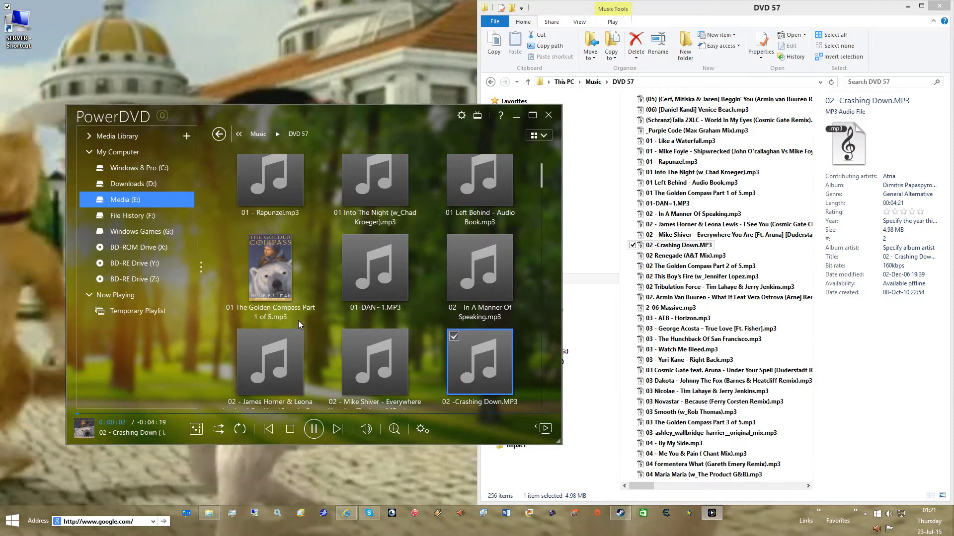
left_click(424, 429)
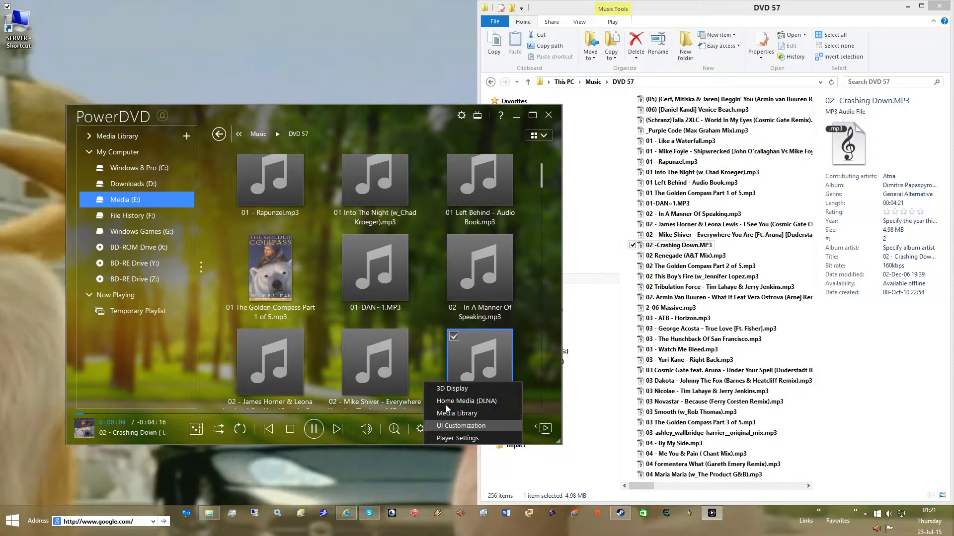
left_click(165, 392)
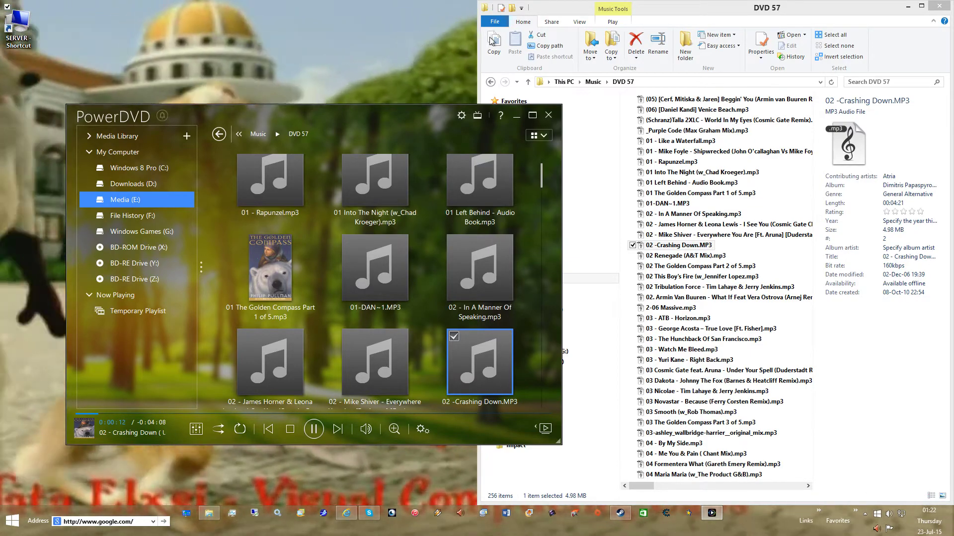
Pause the playing track and move the PowerDVD window closer to the desktop's upper-left corner.
left_click_drag(367, 444, 357, 442)
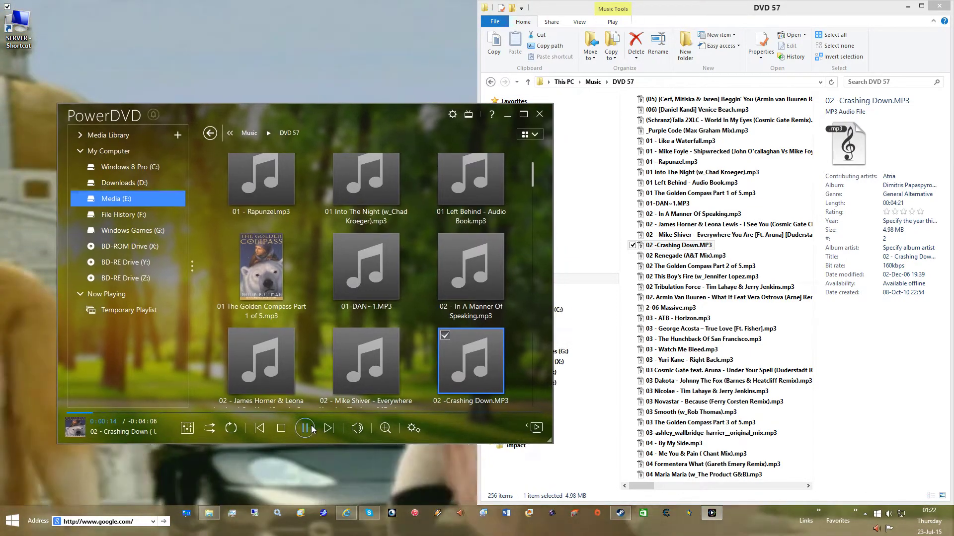
key("space")
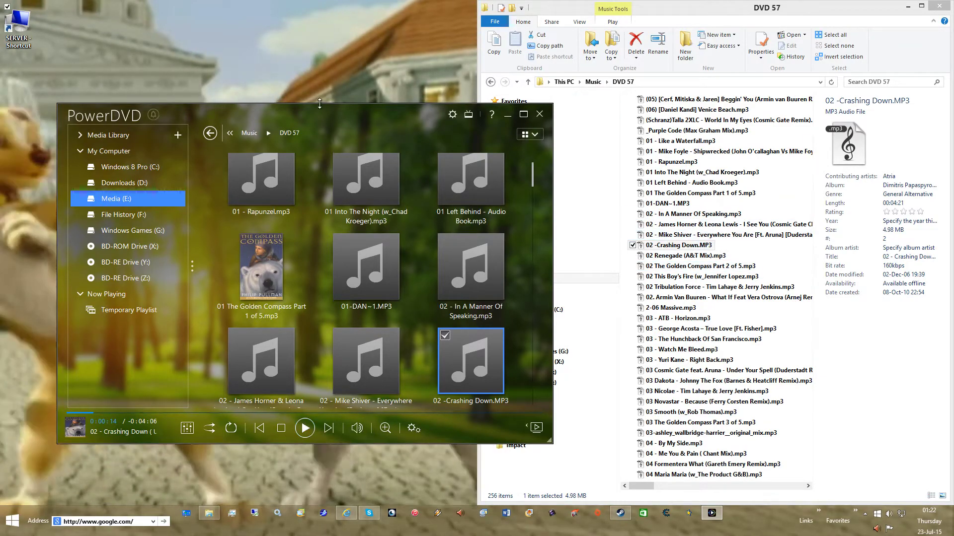
left_click_drag(322, 113, 296, 80)
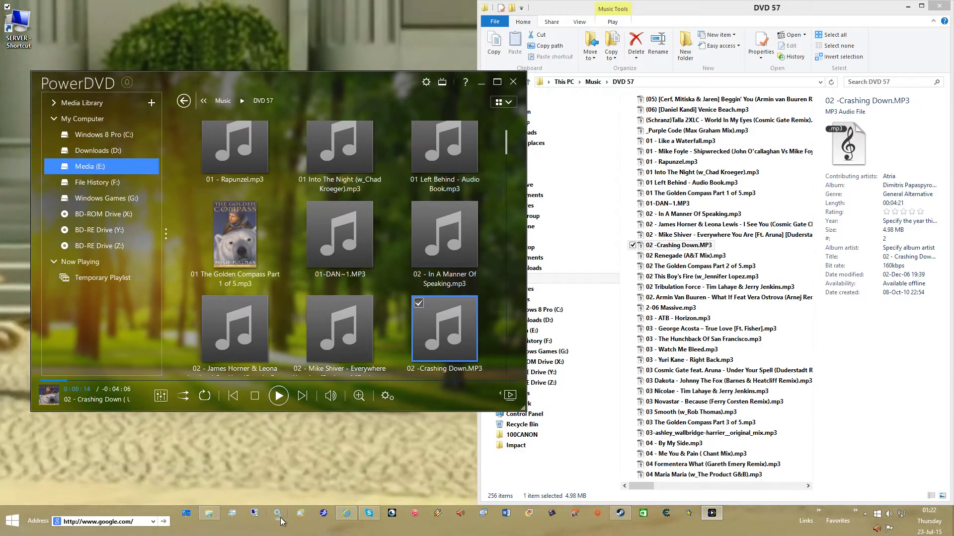
Open the Windows Services list, sort it by name, examine it for CyberLink services, and close it.
left_click(277, 449)
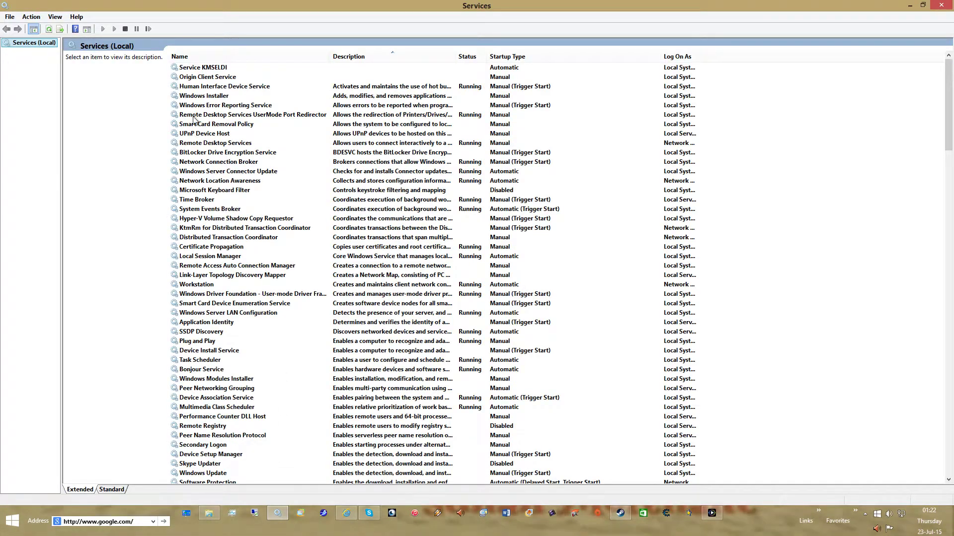
left_click(212, 56)
scroll(257, 223, "down", 6)
scroll(257, 224, "down", 4)
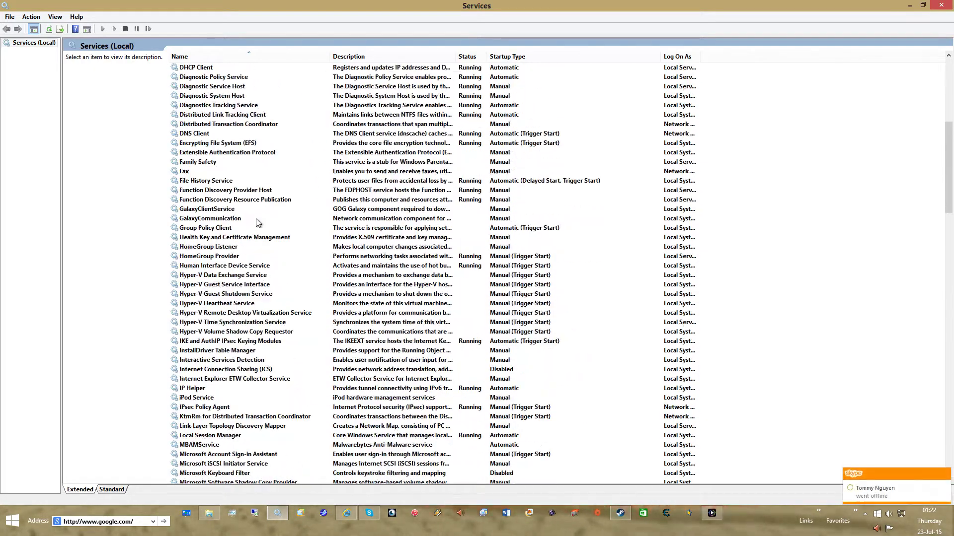
scroll(257, 223, "up", 8)
scroll(217, 161, "down", 20)
scroll(254, 292, "down", 11)
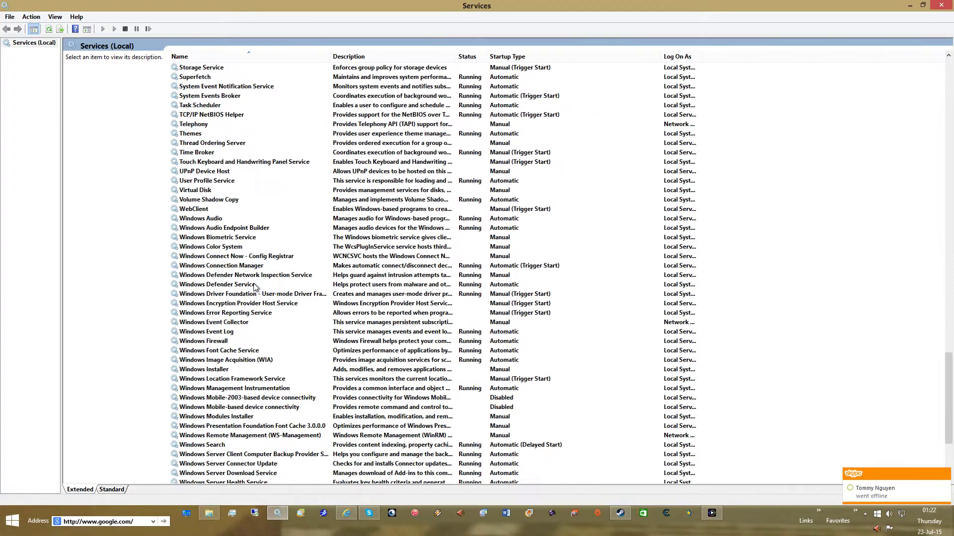
left_click(941, 5)
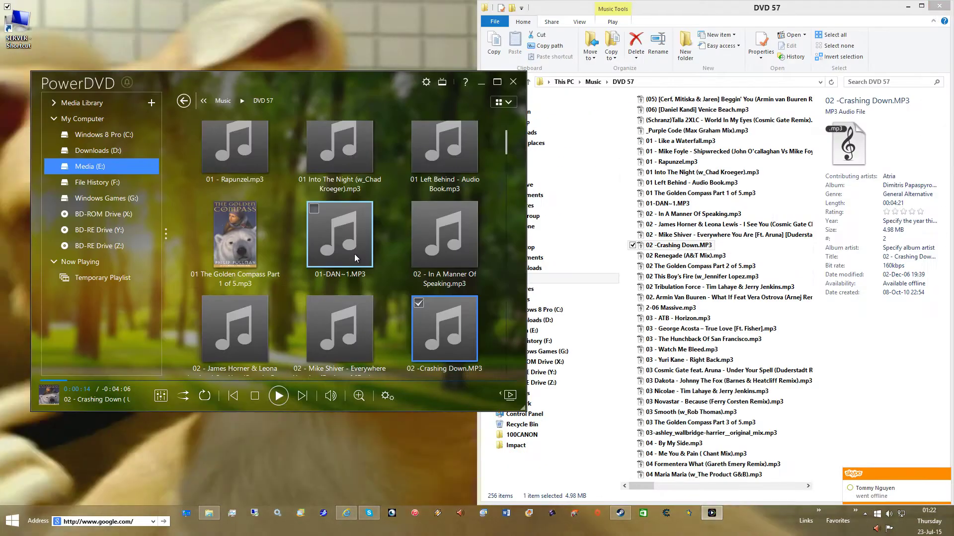
Close PowerDVD and examine Task Manager's detailed process list for leftover PowerDVD processes.
left_click(59, 115)
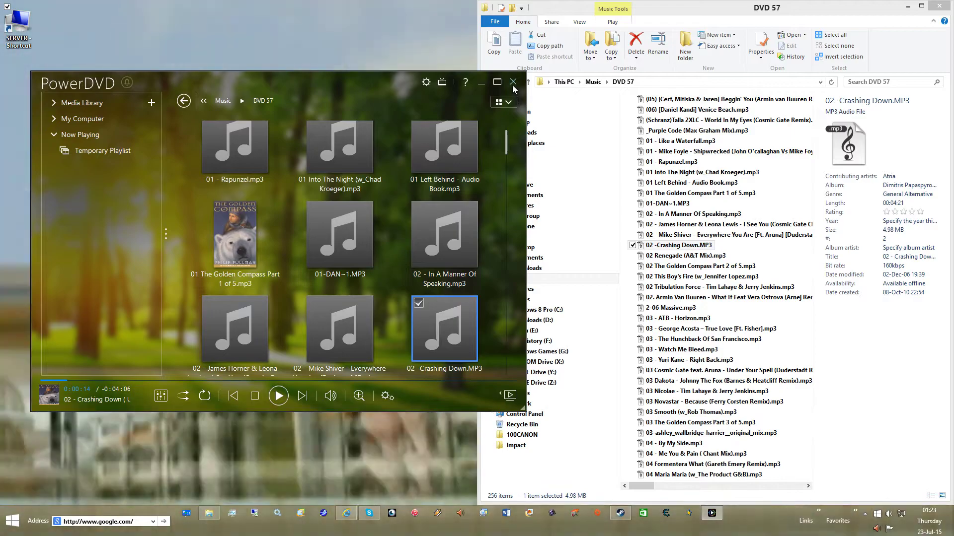
left_click(513, 82)
right_click(263, 533)
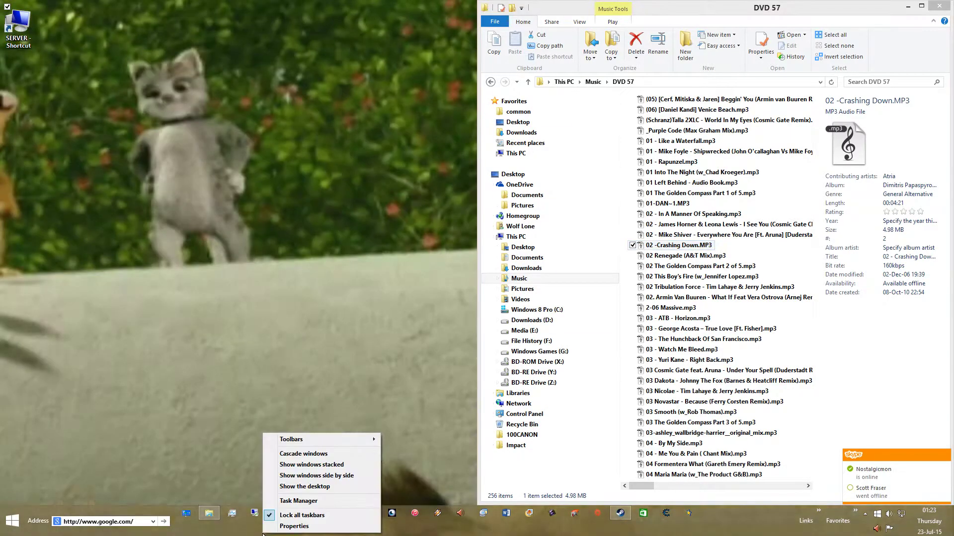
left_click(298, 502)
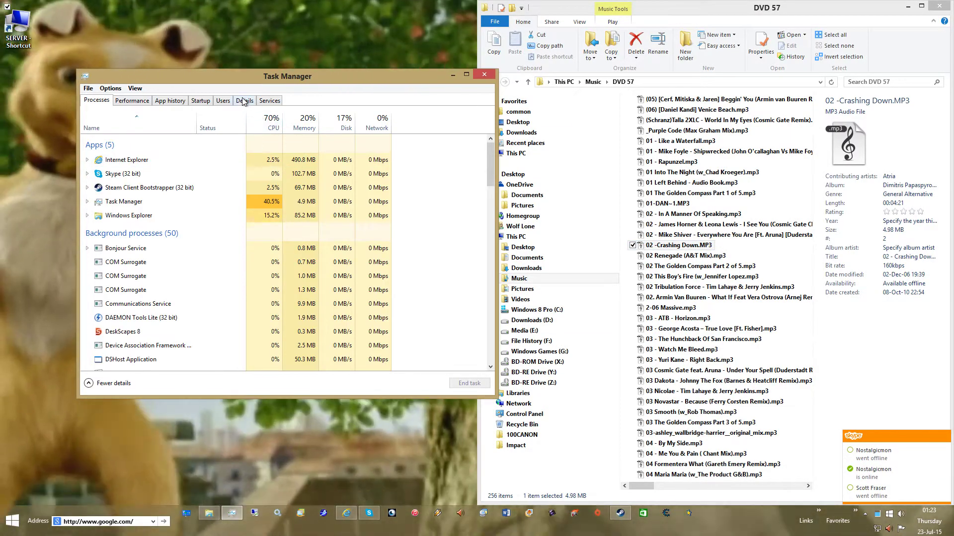
left_click(245, 101)
scroll(243, 211, "down", 12)
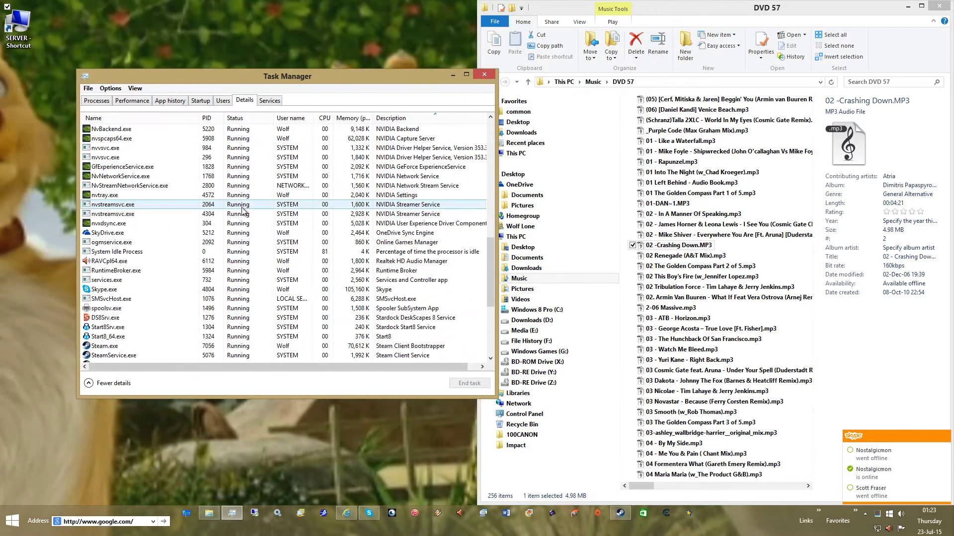
left_click(243, 204)
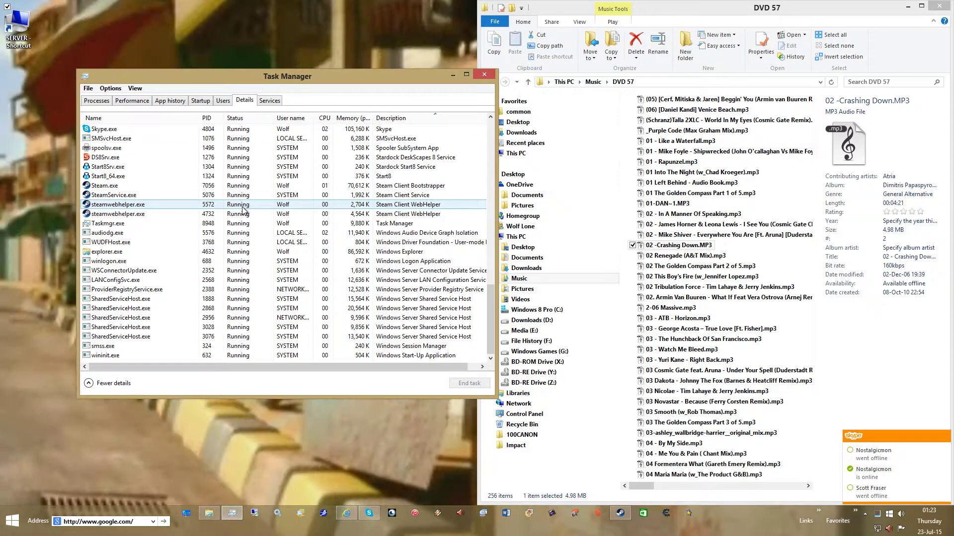